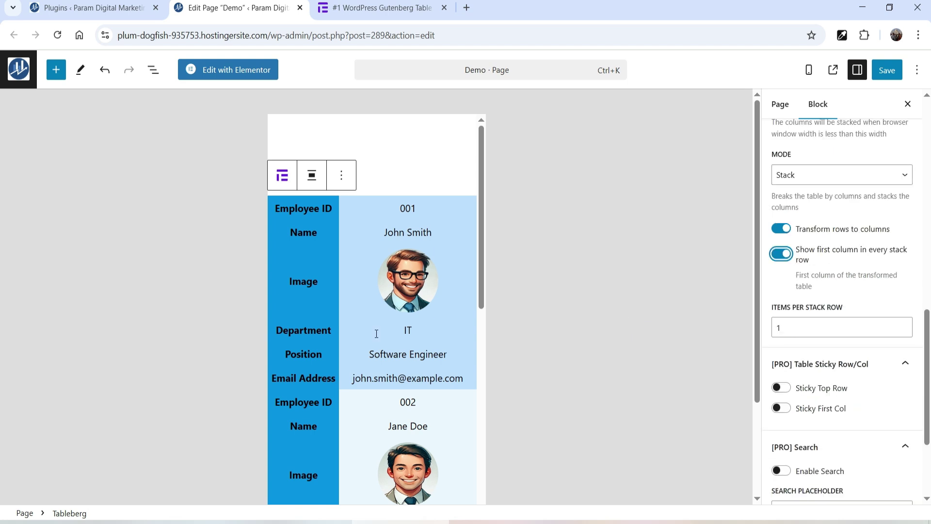
- Preview the employee table in the Desktop layout, then at Mobile size
scroll(392, 319, down, 15)
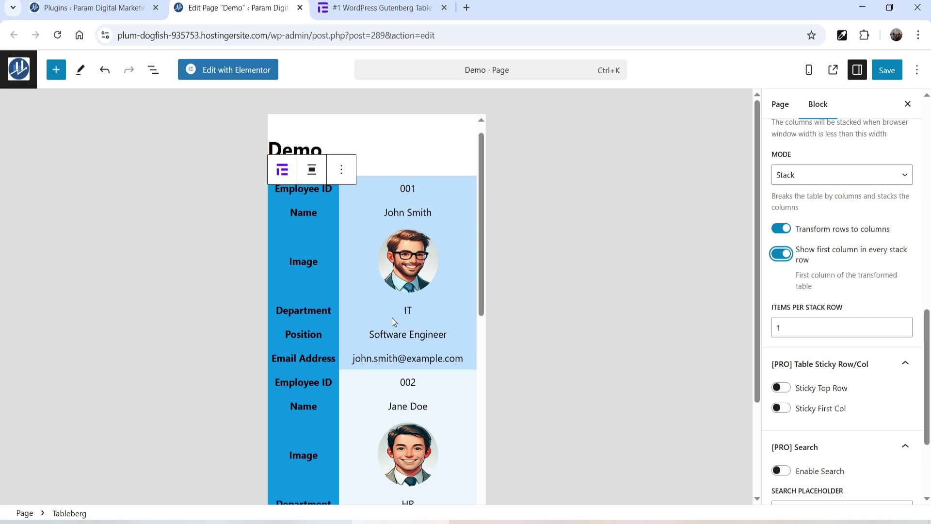
scroll(392, 319, up, 15)
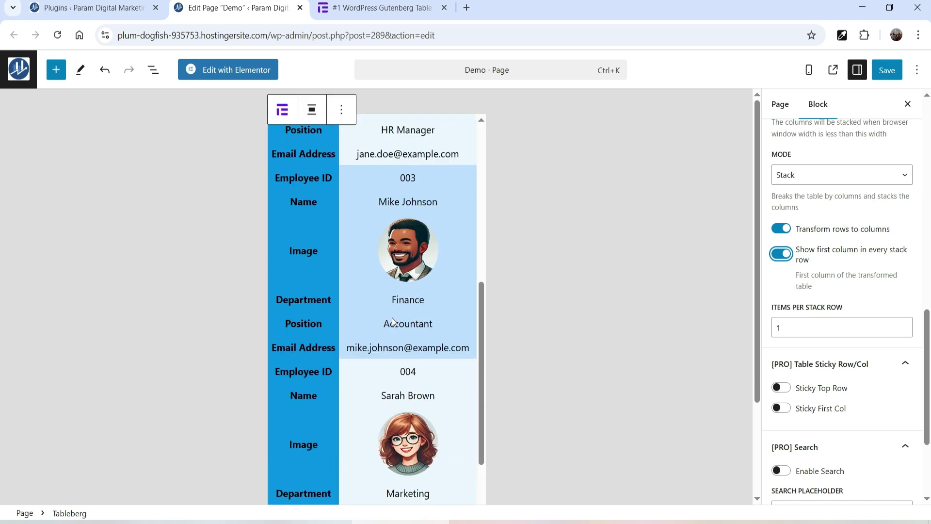
scroll(873, 291, up, 7)
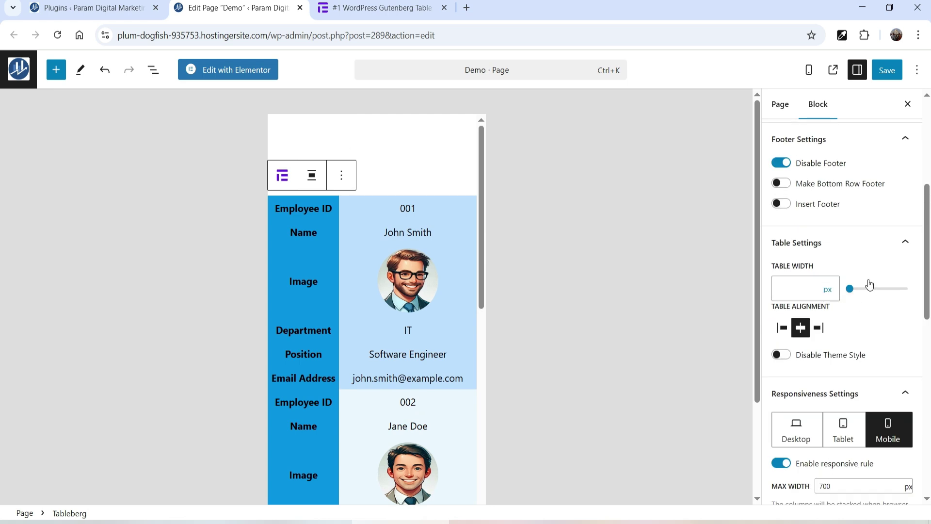
click(798, 427)
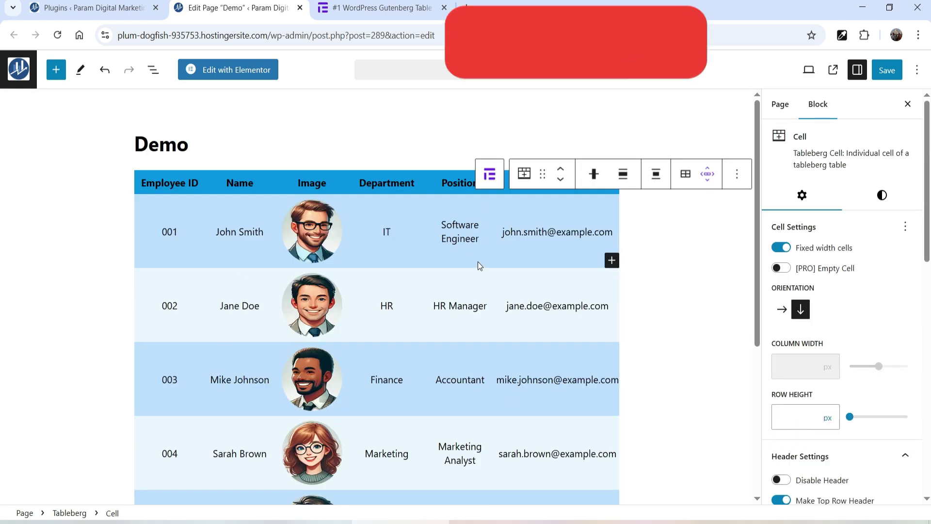
click(809, 70)
click(711, 154)
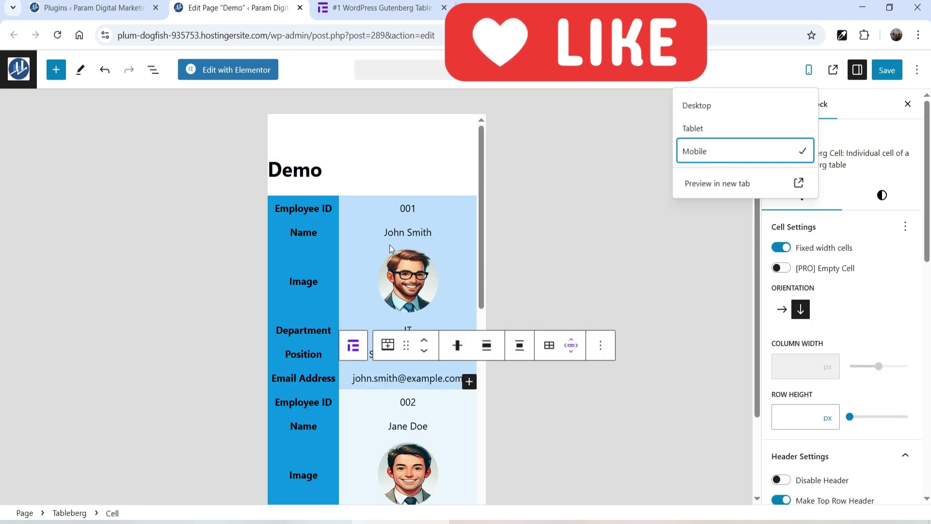
scroll(304, 222, down, 7)
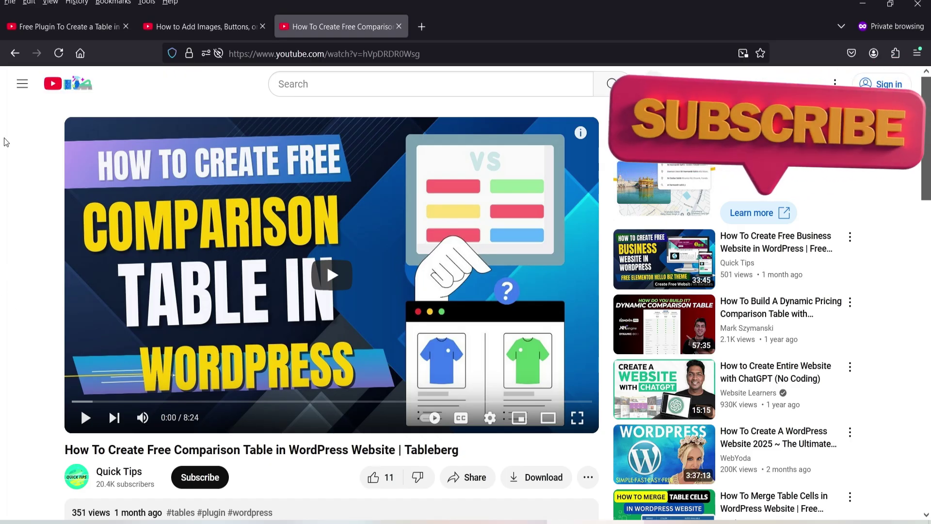
- Browse the free table plugin and images-and-buttons tutorial videos, then return to the installed plugins list
click(57, 28)
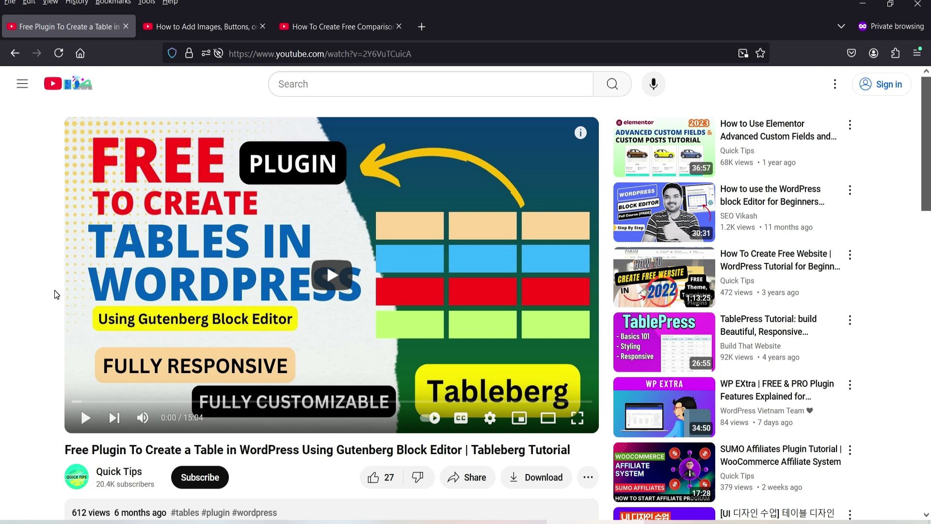
click(208, 26)
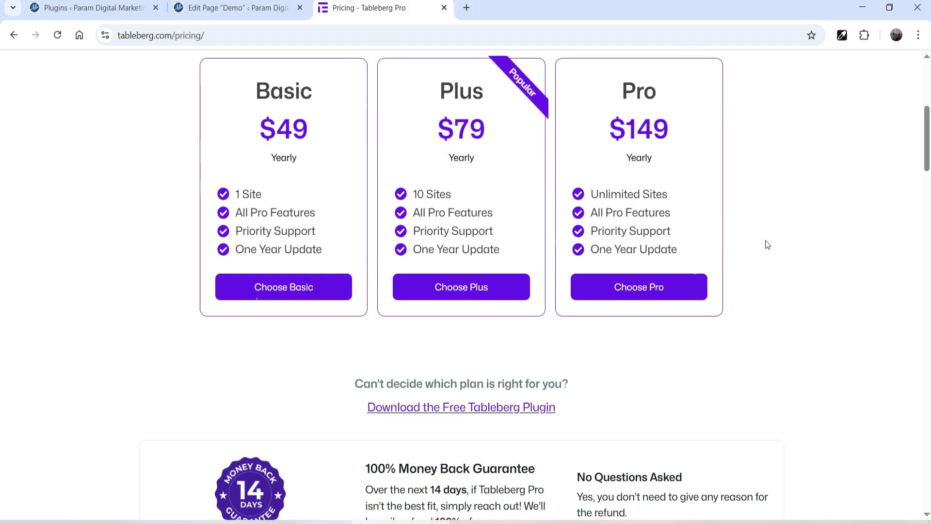
scroll(771, 250, up, 3)
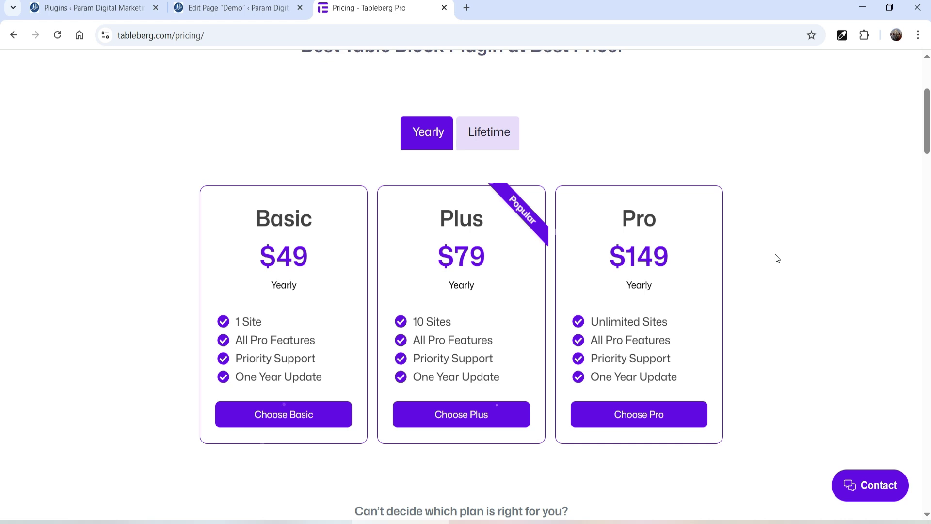
click(85, 7)
- Search Add New Plugin for 'tableberg', then go back to editing the Demo page
scroll(439, 249, down, 6)
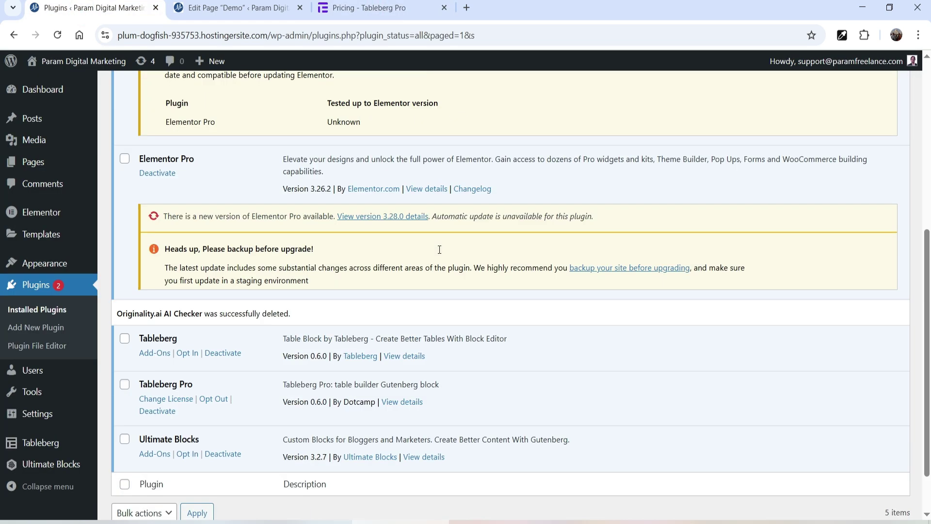
scroll(440, 249, down, 1)
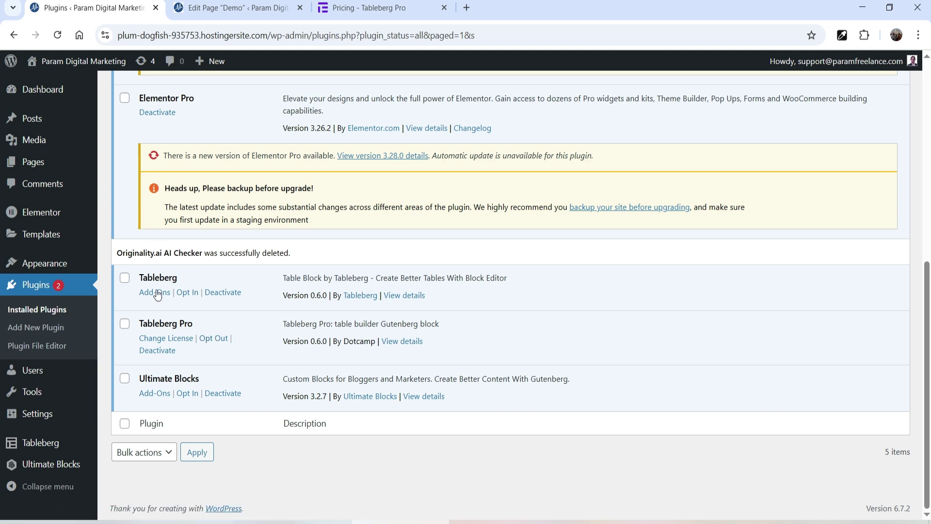
click(46, 329)
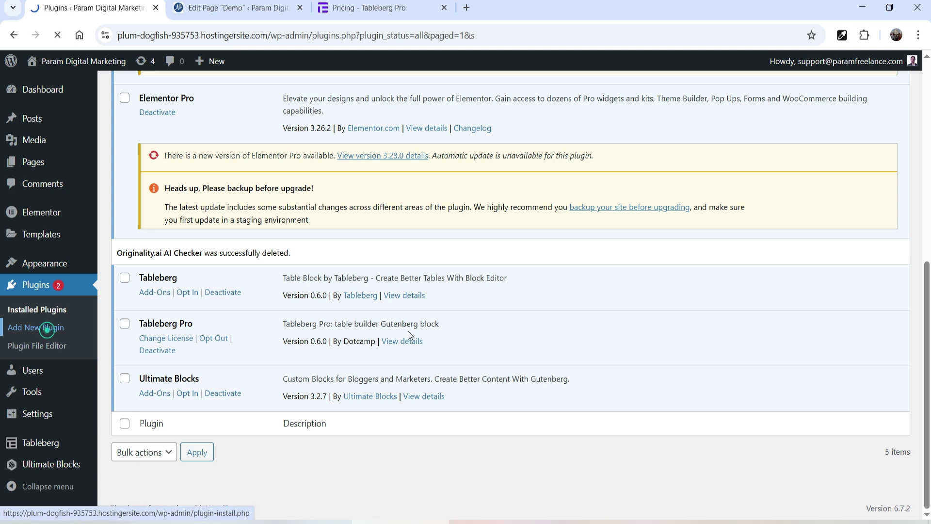
click(725, 132)
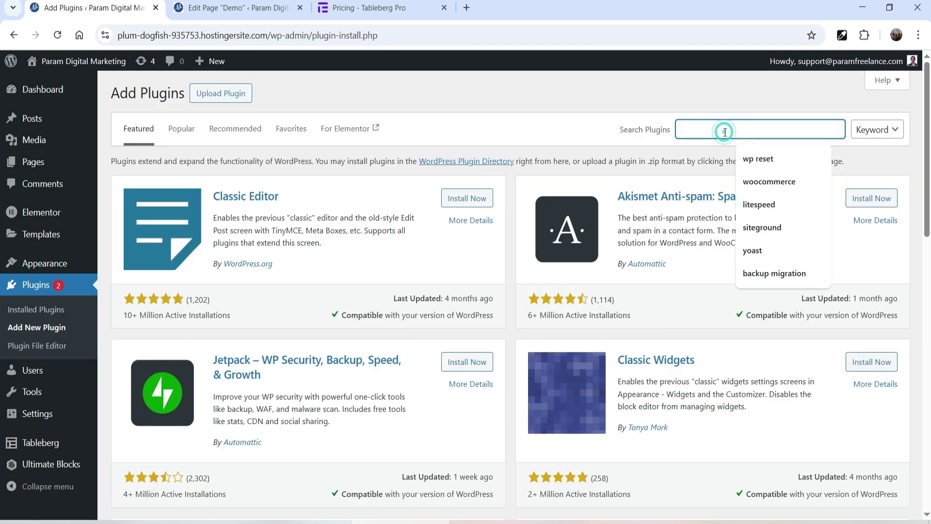
text(tableberg)
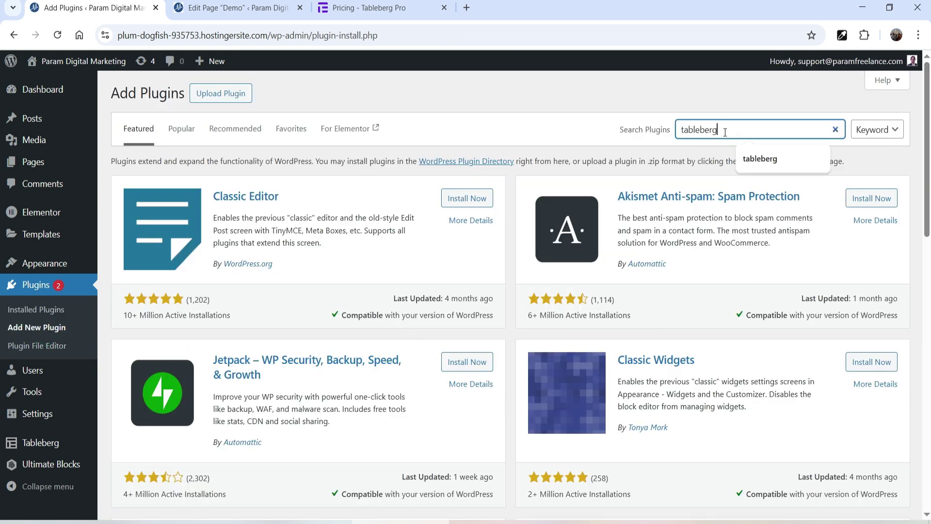
key(Return)
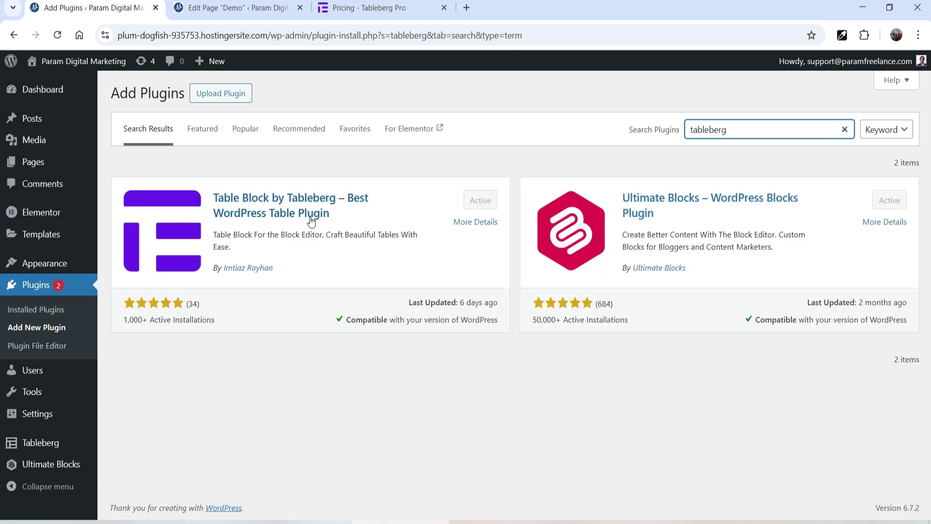
click(228, 7)
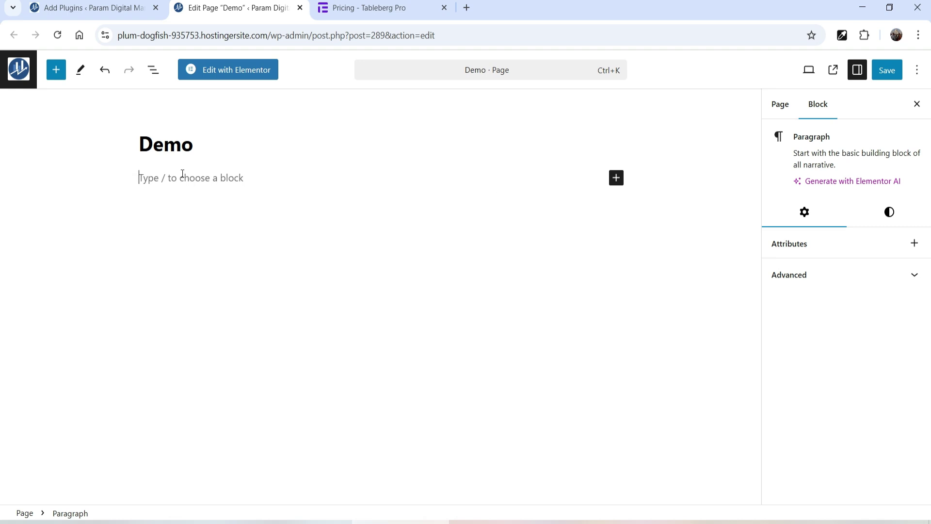
- Insert a Tableberg block under the Demo page title by searching 'tableberg' in the inserter
click(617, 178)
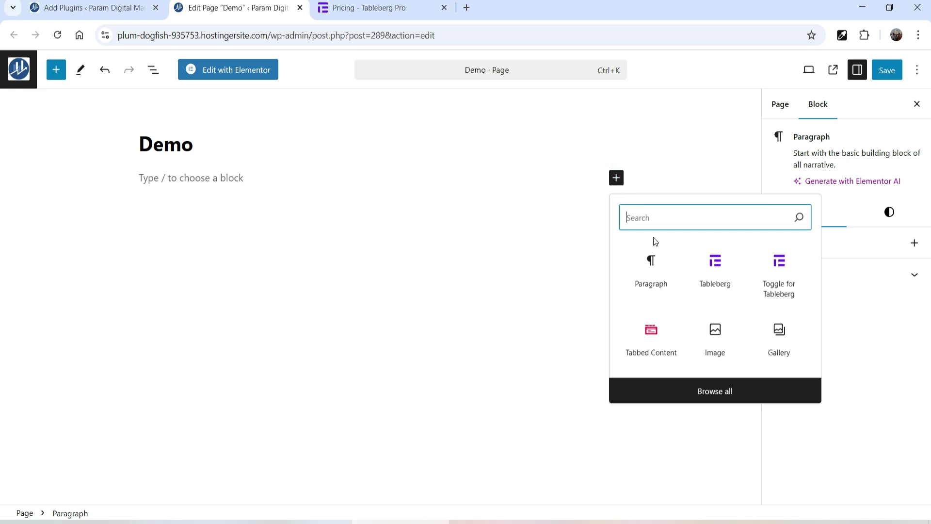
text(tabe)
key(BackSpace)
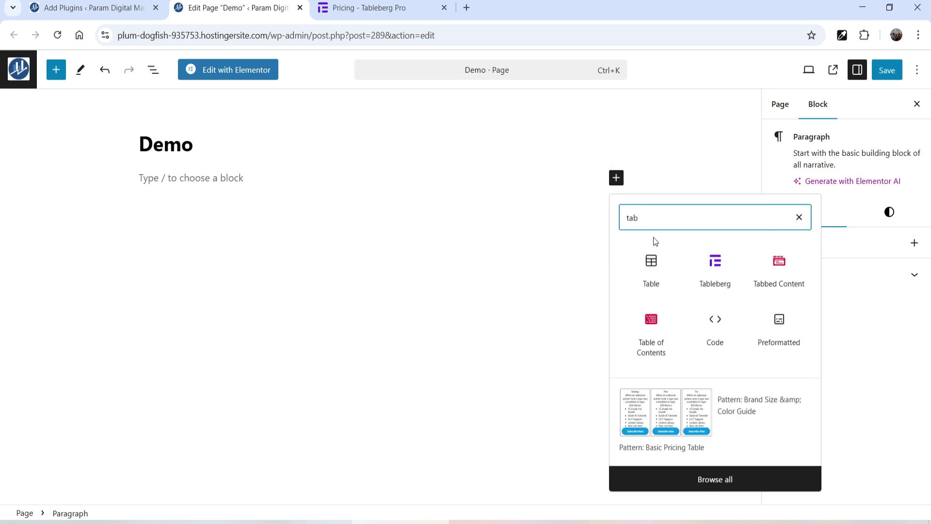
text(leberg)
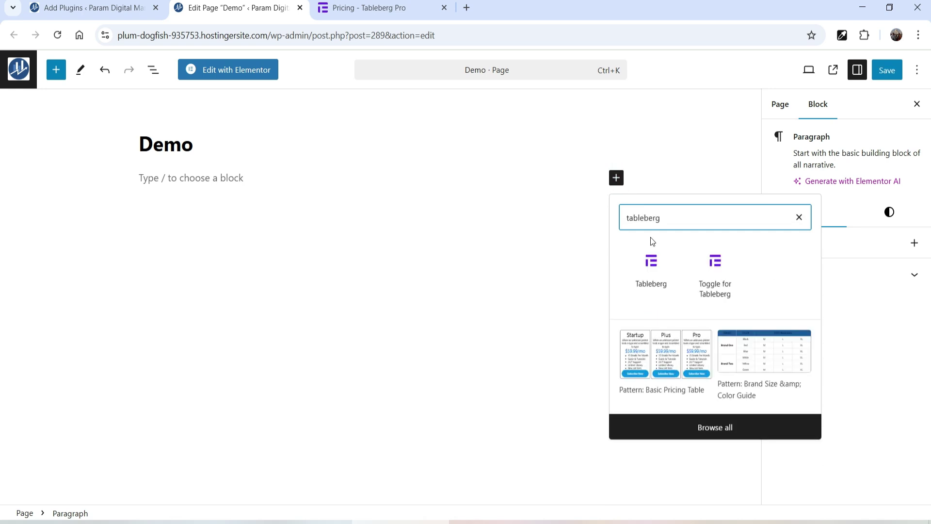
click(650, 274)
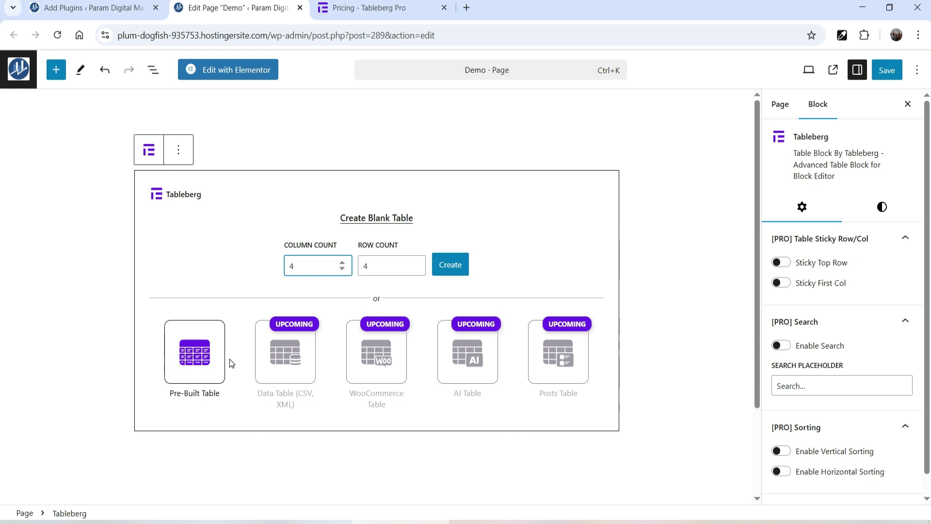
- Insert the pre-built employee table with Employee ID, Name, Image, Department, Position and Email columns
click(196, 362)
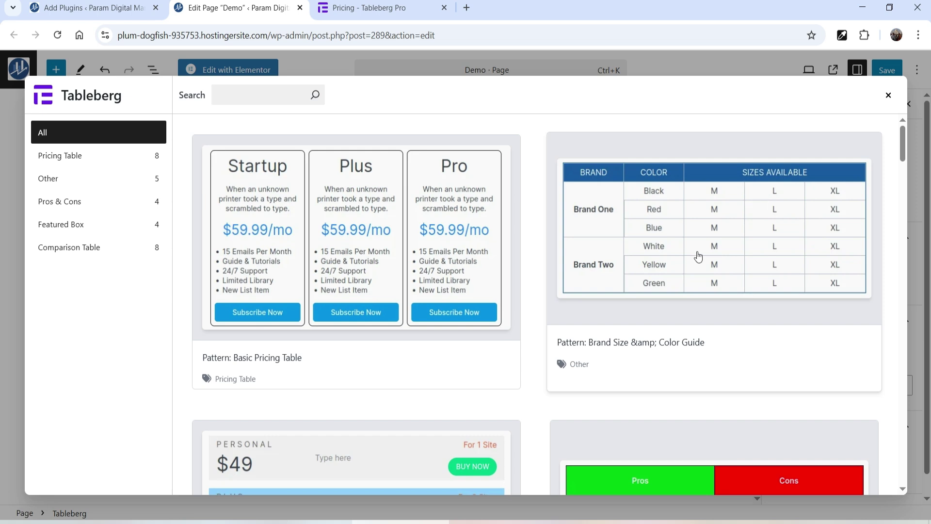
scroll(699, 257, down, 3)
scroll(692, 257, down, 10)
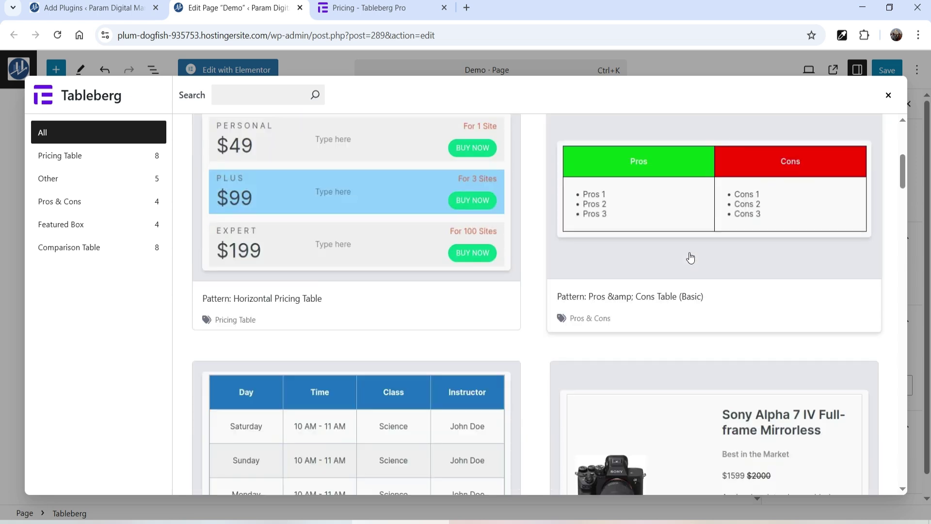
scroll(675, 235, down, 5)
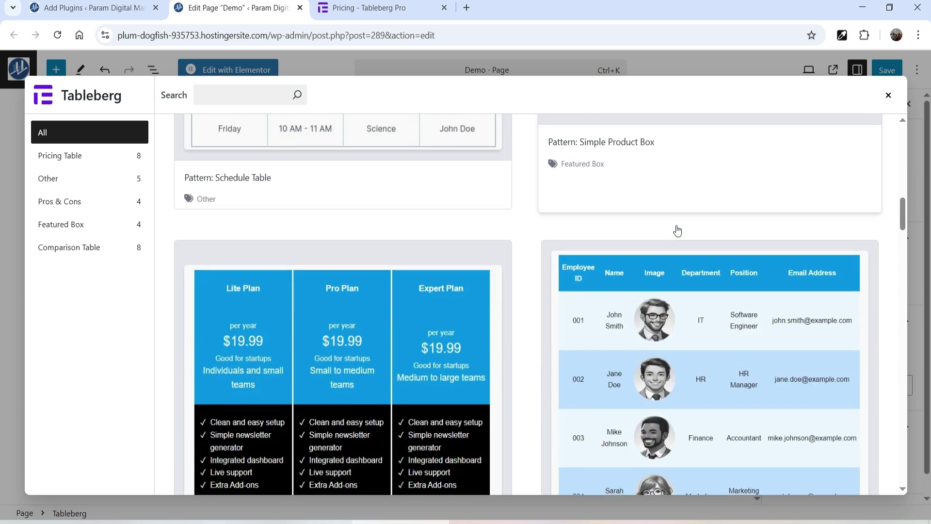
click(712, 264)
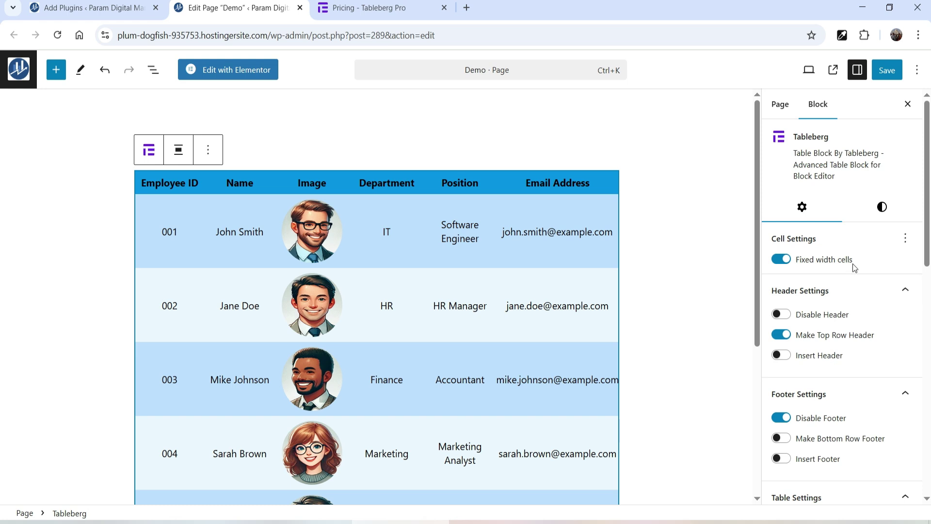
- Enable the Mobile responsive rule and set its Mode to Stack
scroll(852, 232, down, 5)
scroll(854, 233, down, 4)
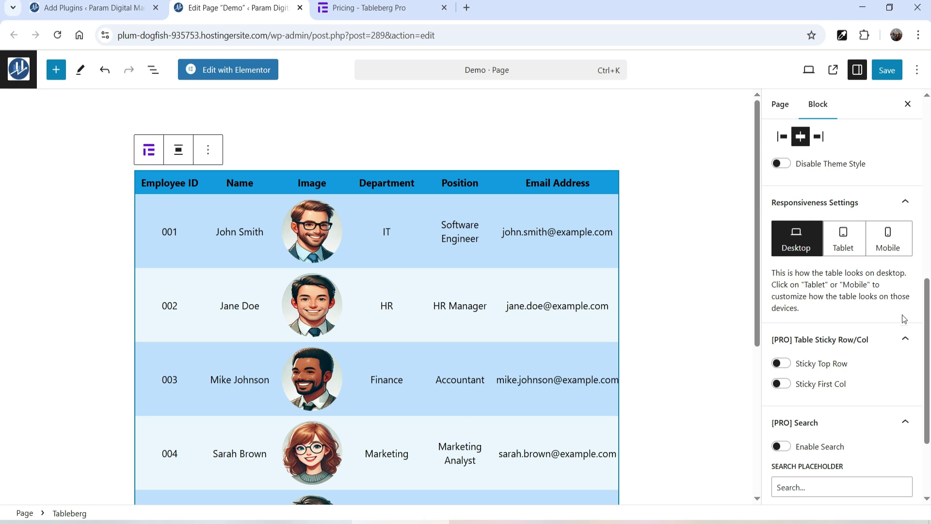
click(888, 239)
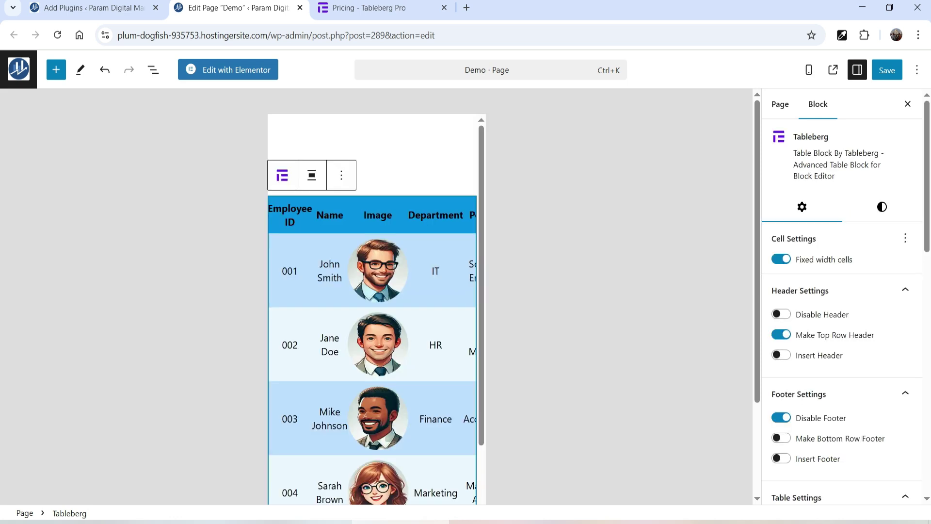
scroll(406, 243, down, 4)
scroll(405, 243, up, 4)
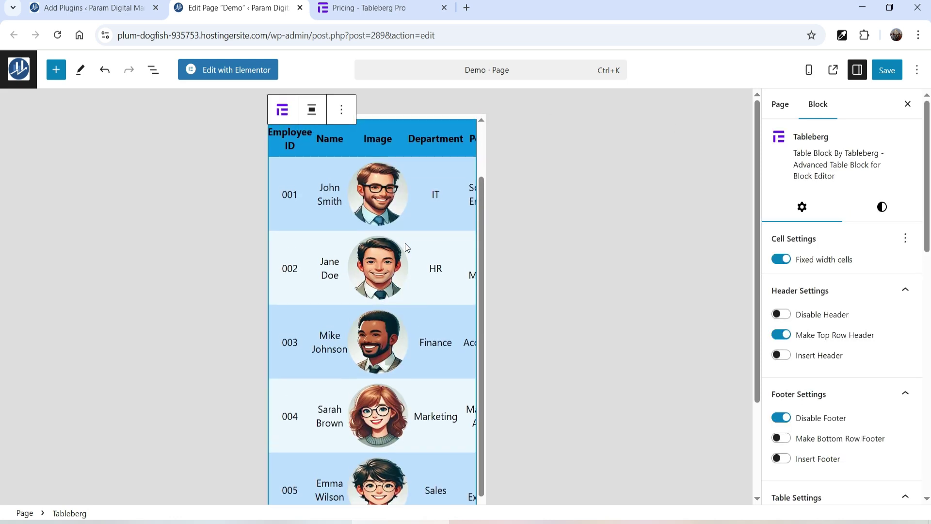
scroll(888, 223, down, 9)
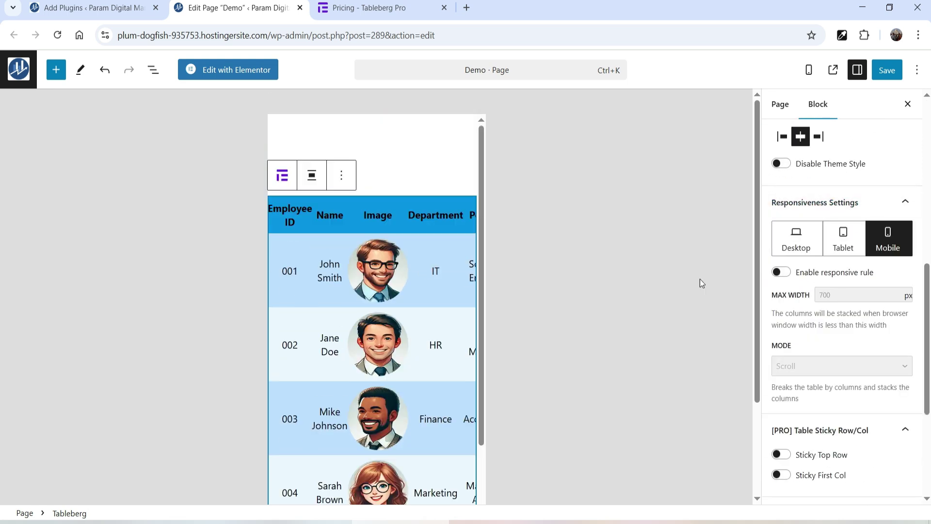
click(780, 273)
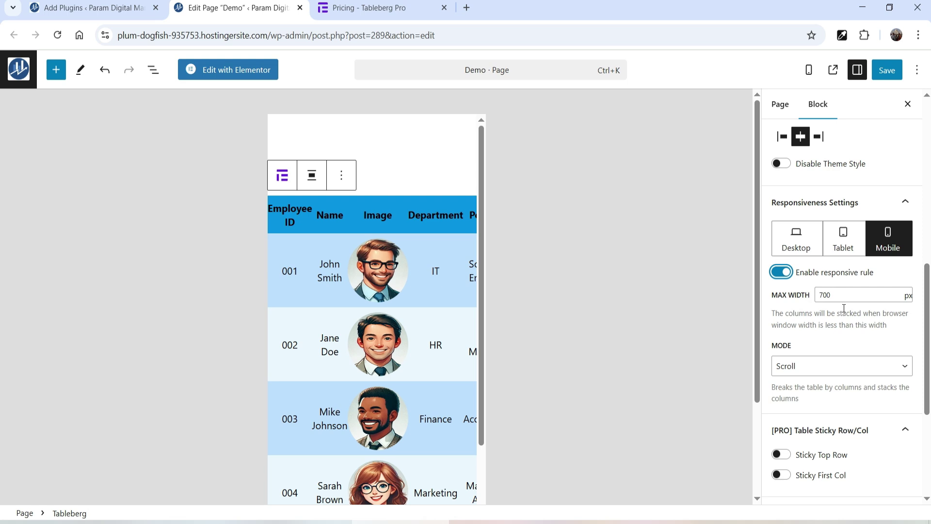
scroll(844, 308, down, 4)
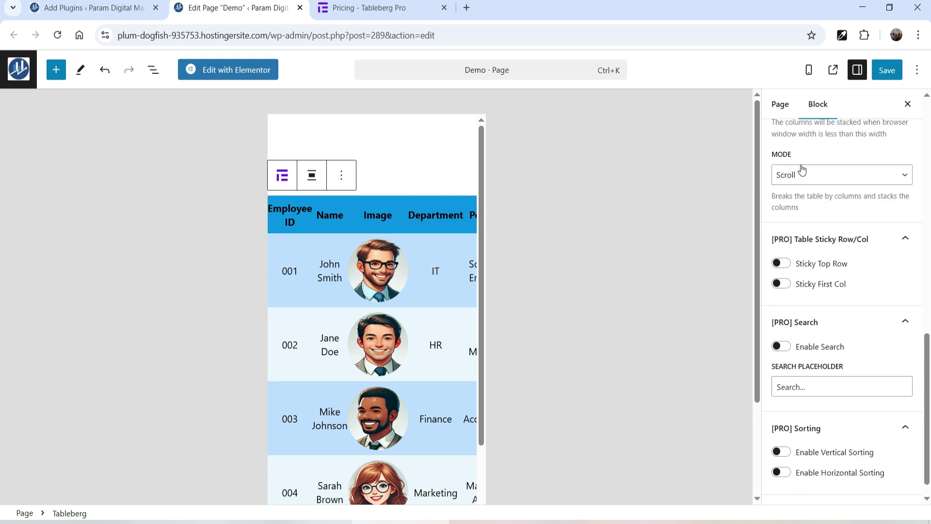
click(812, 182)
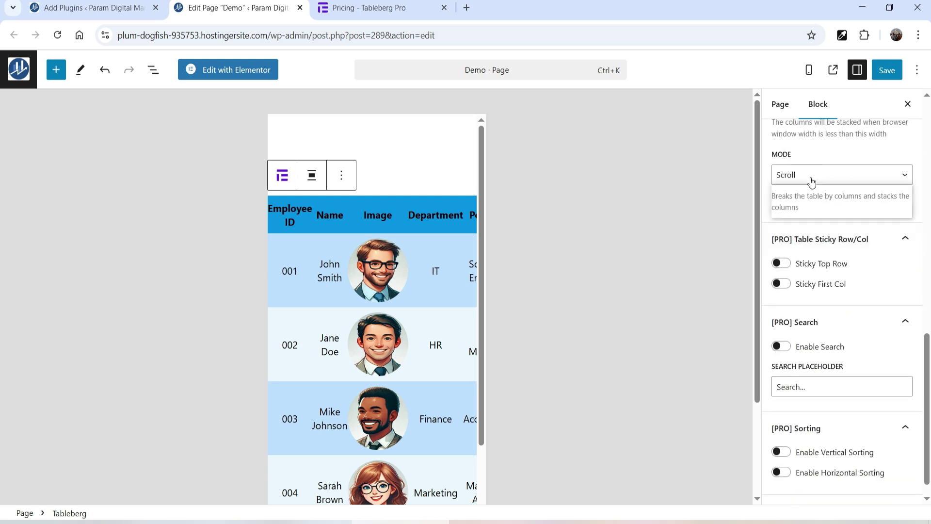
click(810, 210)
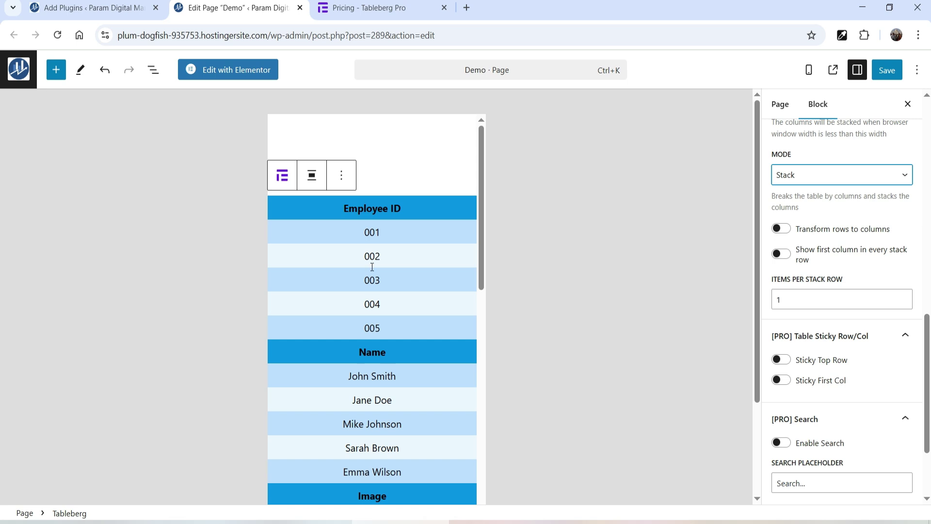
- Turn on Transform rows to columns and Show first column in every stack row
scroll(372, 267, down, 8)
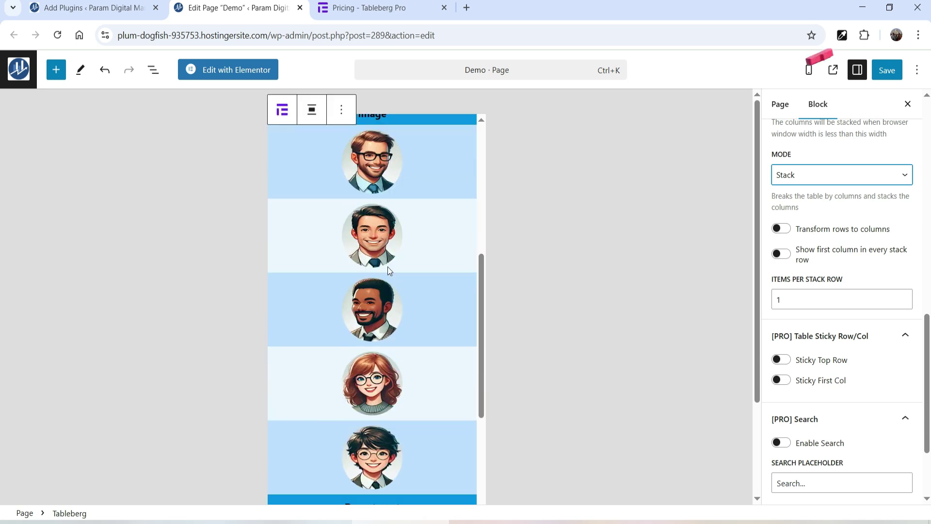
scroll(390, 301, down, 5)
scroll(404, 325, down, 4)
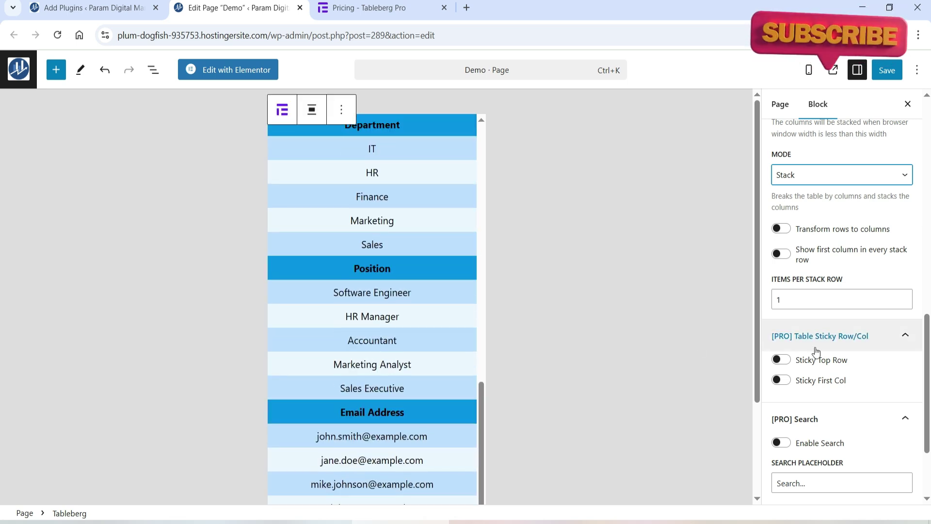
scroll(816, 351, up, 3)
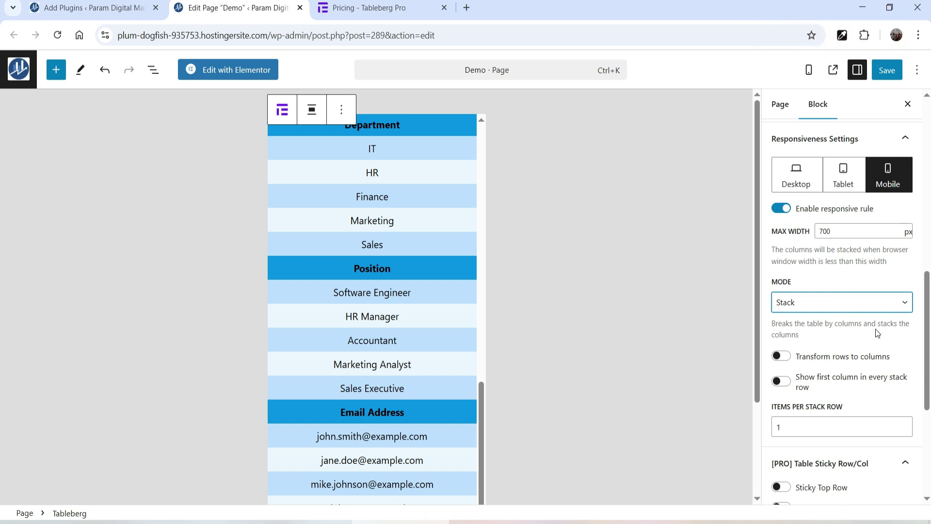
click(781, 357)
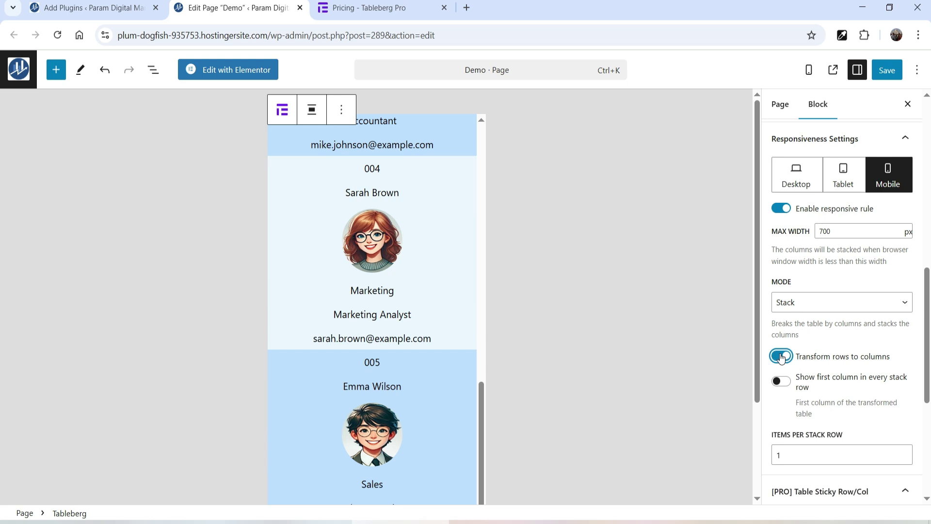
scroll(412, 290, up, 8)
scroll(407, 289, up, 3)
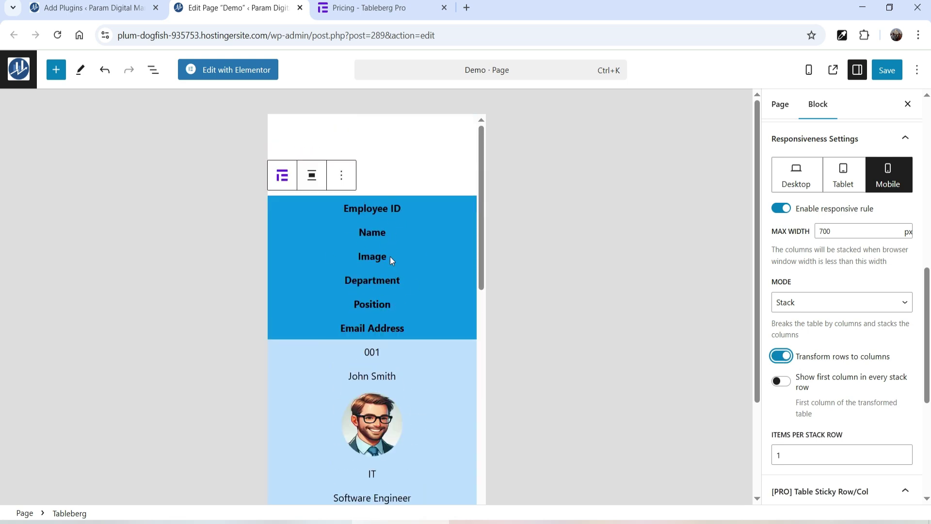
click(782, 382)
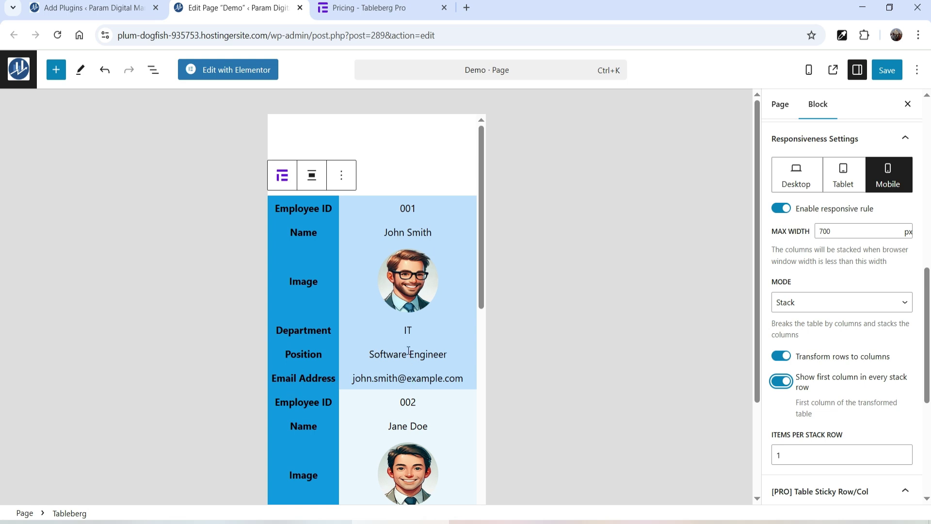
scroll(369, 209, down, 3)
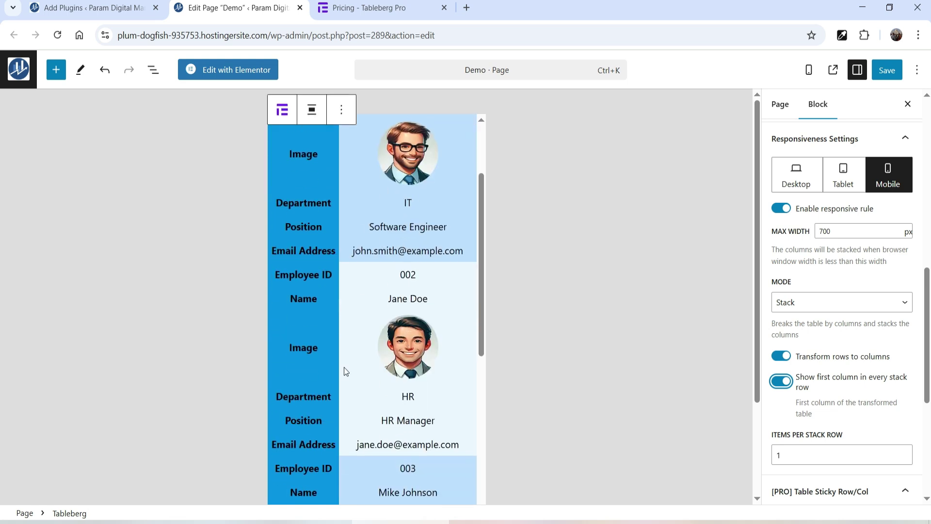
scroll(423, 348, down, 2)
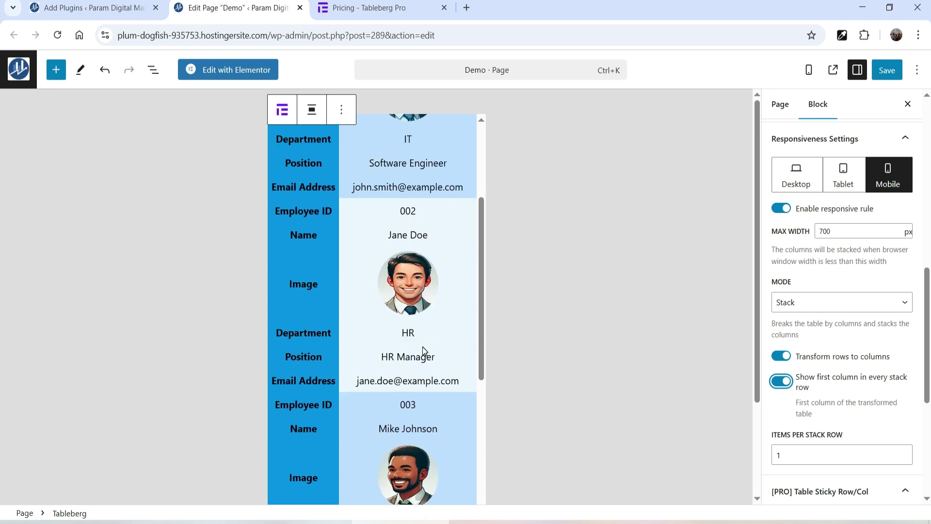
scroll(892, 301, down, 2)
scroll(892, 301, up, 10)
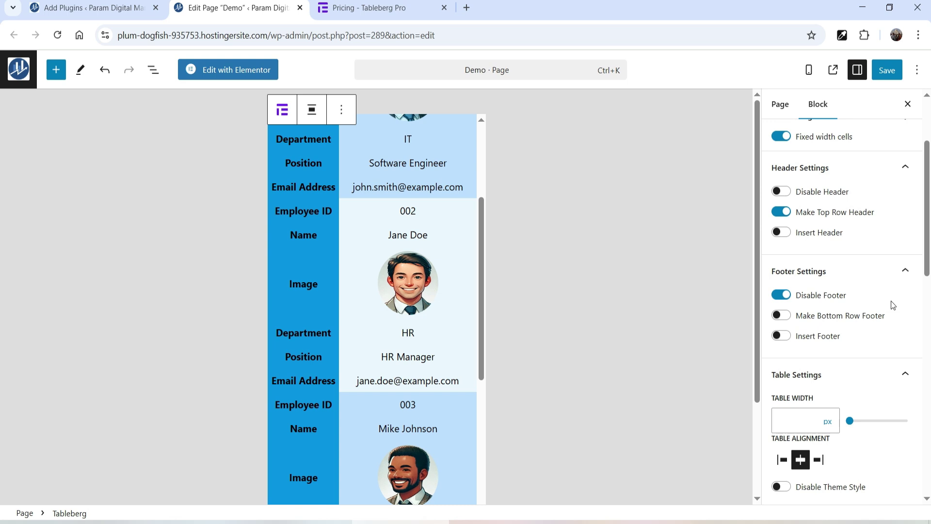
- In Styles, set the Inner Border width to 1 px and radius to 5 px
click(882, 209)
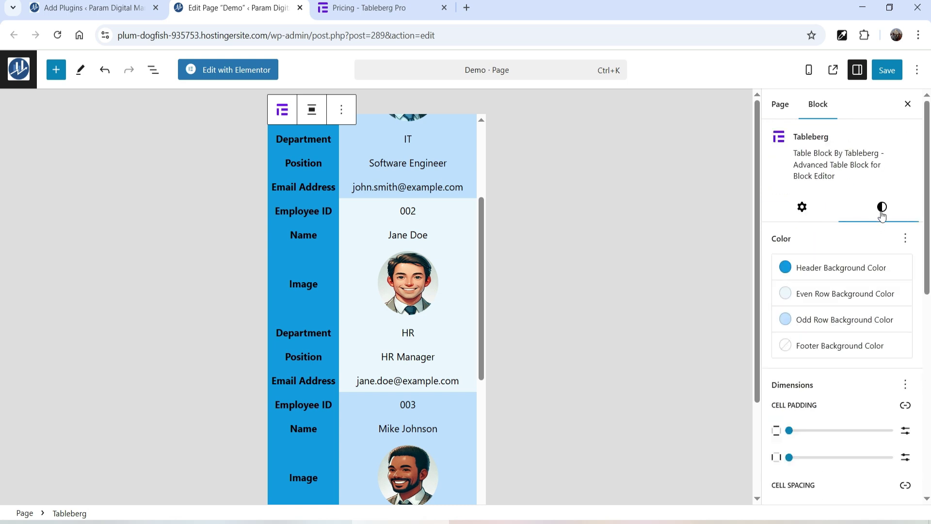
scroll(881, 325, down, 8)
click(895, 452)
scroll(873, 354, down, 4)
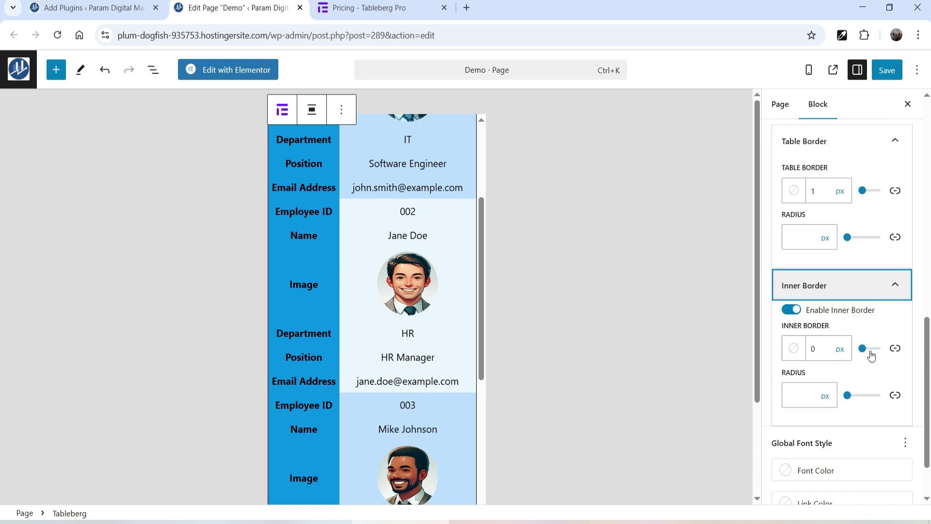
double_click(819, 288)
text(1)
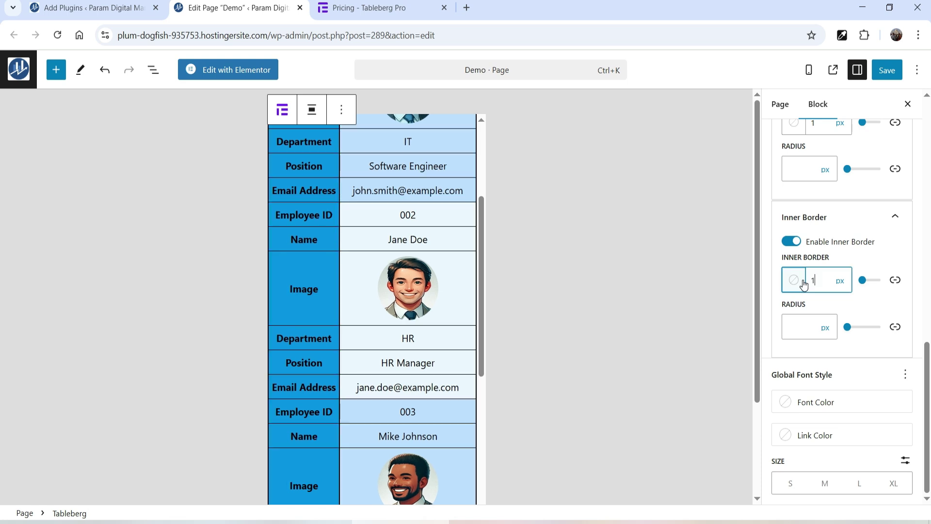
click(802, 322)
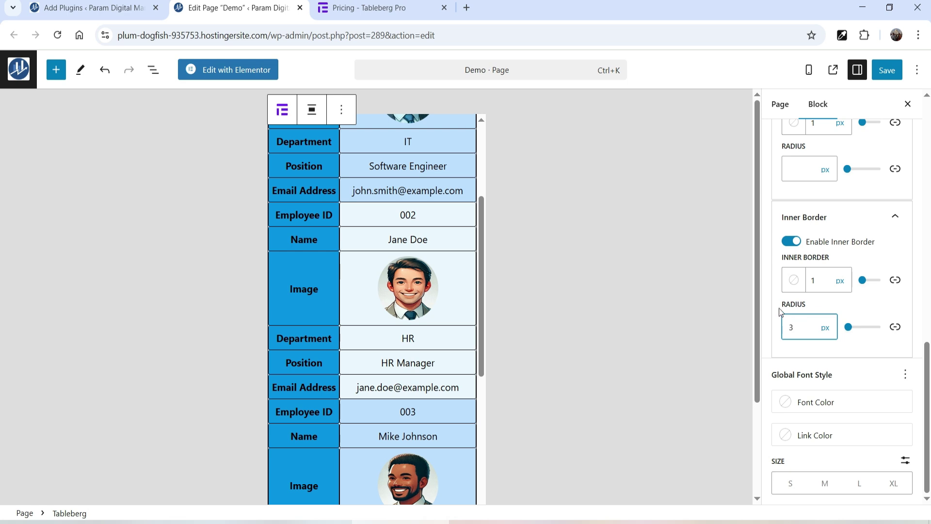
text(3)
key(BackSpace)
text(5)
- Save the Demo page
scroll(324, 303, up, 5)
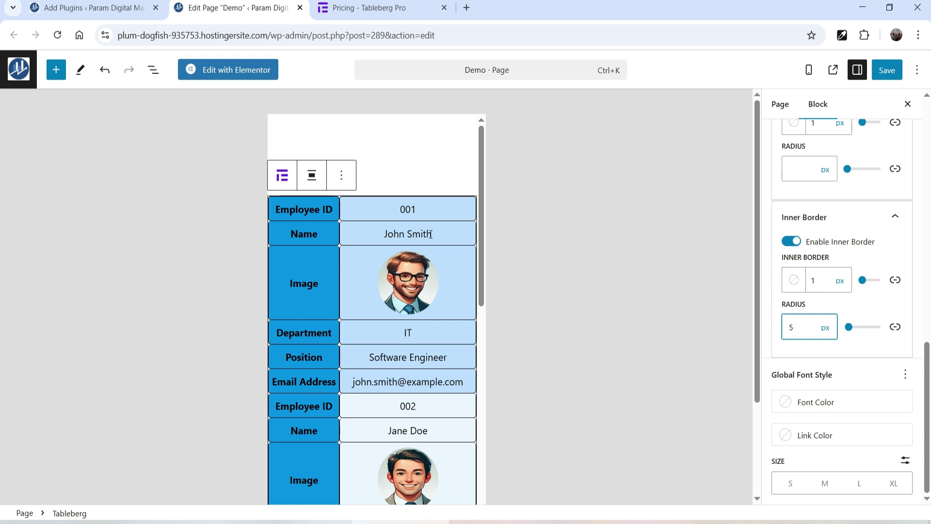
scroll(834, 257, up, 4)
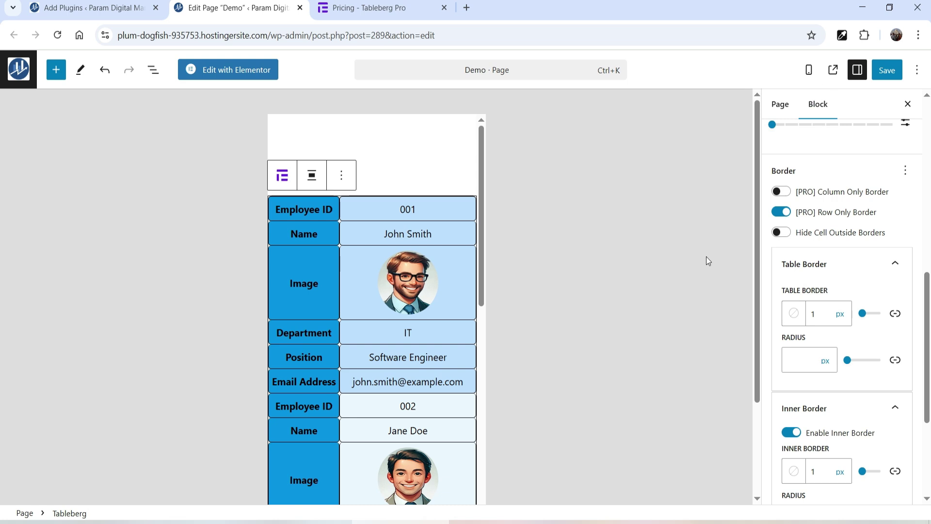
scroll(376, 294, down, 4)
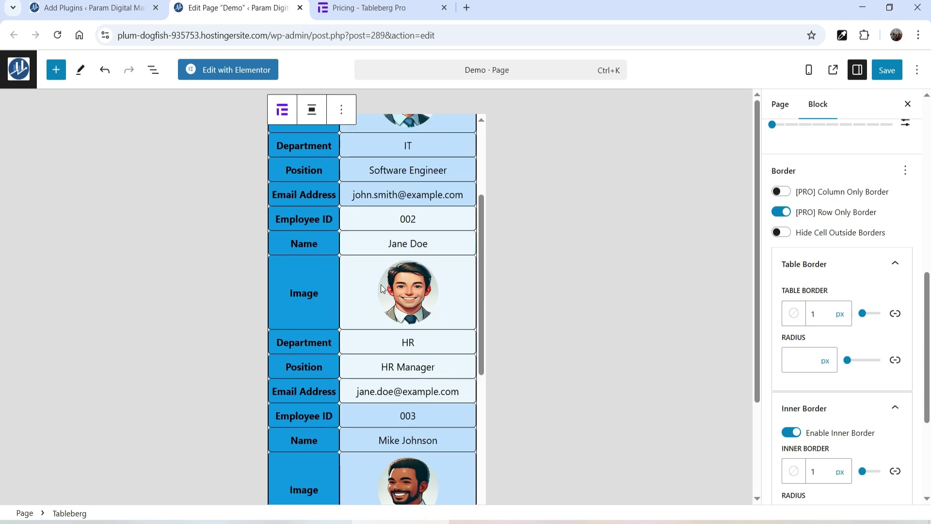
scroll(440, 226, up, 4)
click(887, 71)
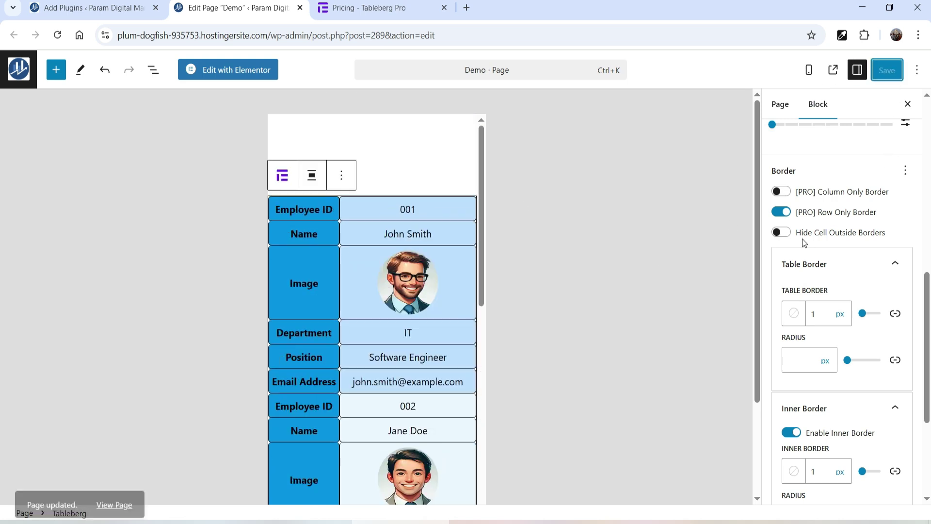
- Open the published Demo page in a new tab and scroll through its stacked employee table
right_click(114, 492)
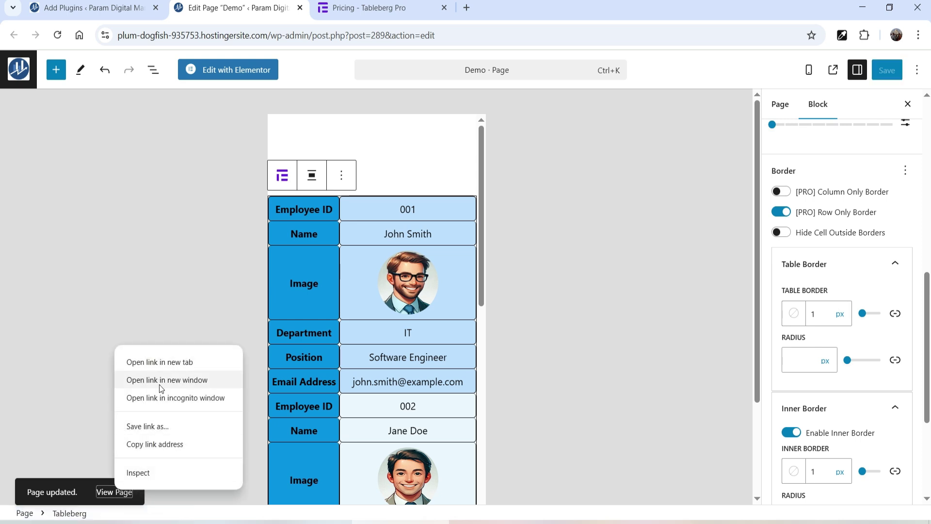
click(167, 360)
click(388, 7)
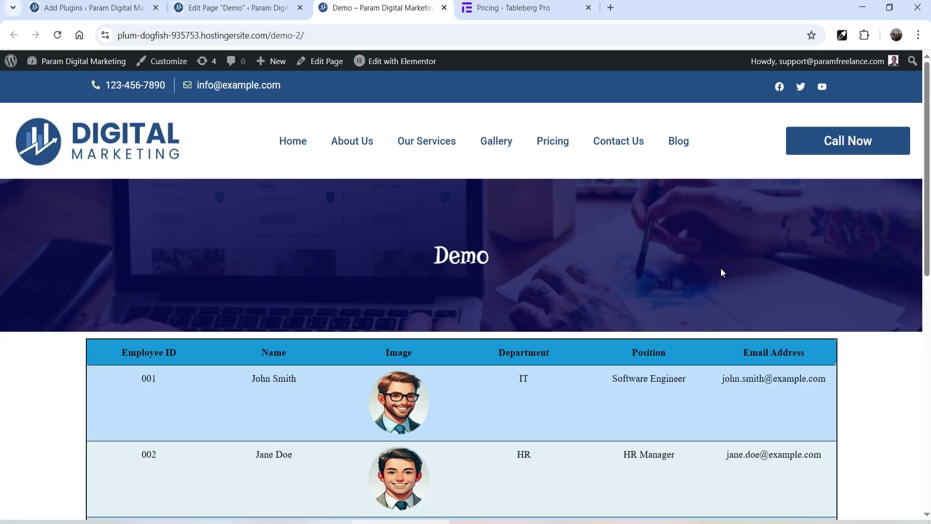
scroll(721, 268, down, 4)
scroll(673, 332, up, 5)
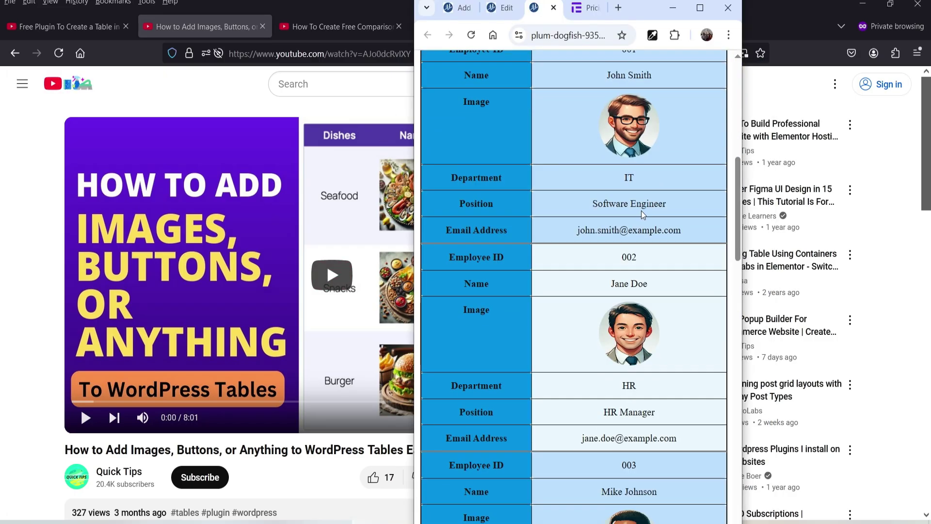
scroll(641, 213, down, 12)
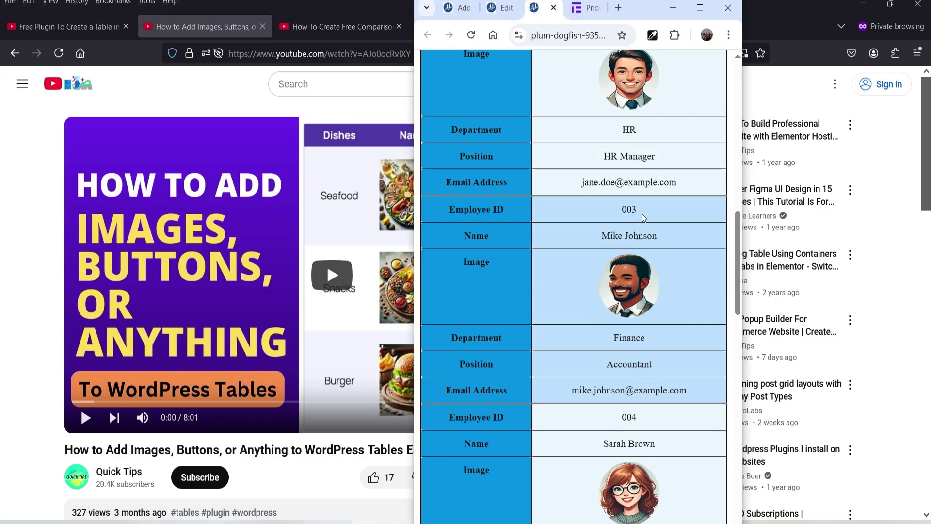
scroll(641, 214, up, 15)
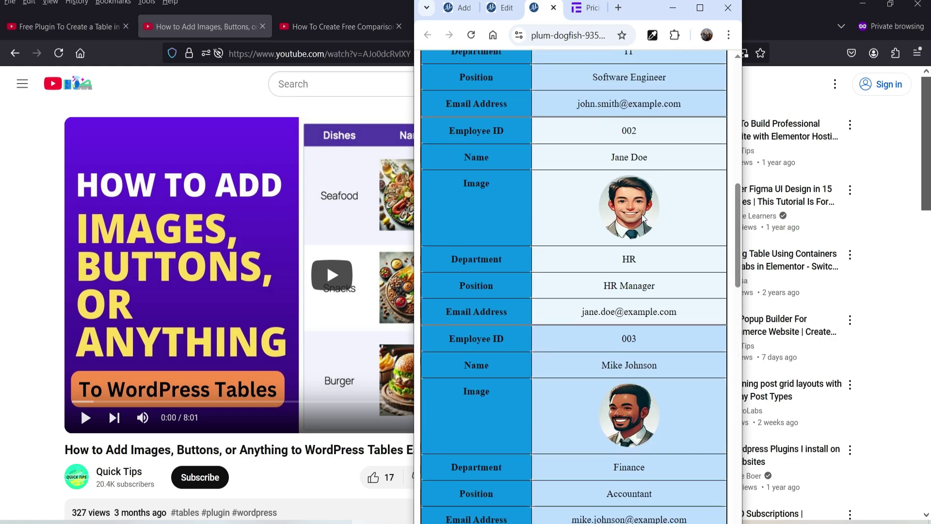
- Maximize the browser window, then return to the Edit Page Demo tab
click(700, 8)
scroll(466, 145, up, 3)
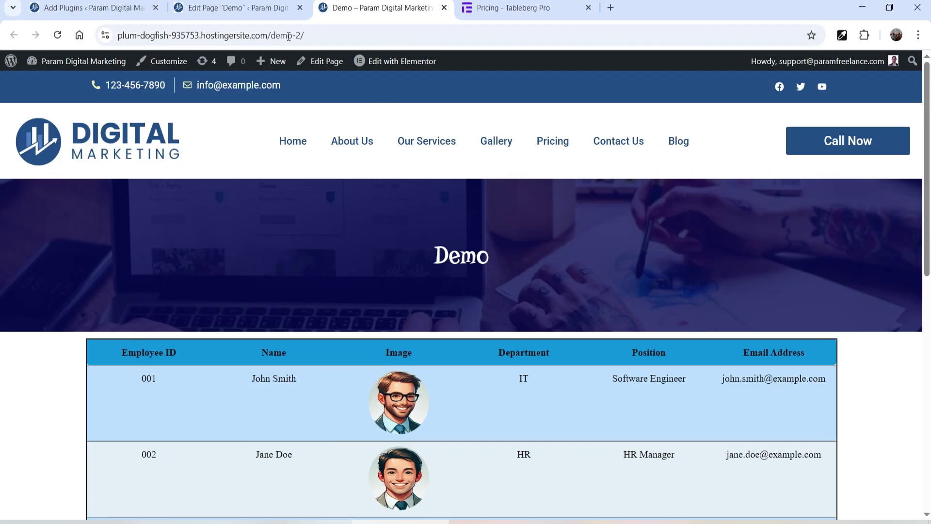
click(252, 8)
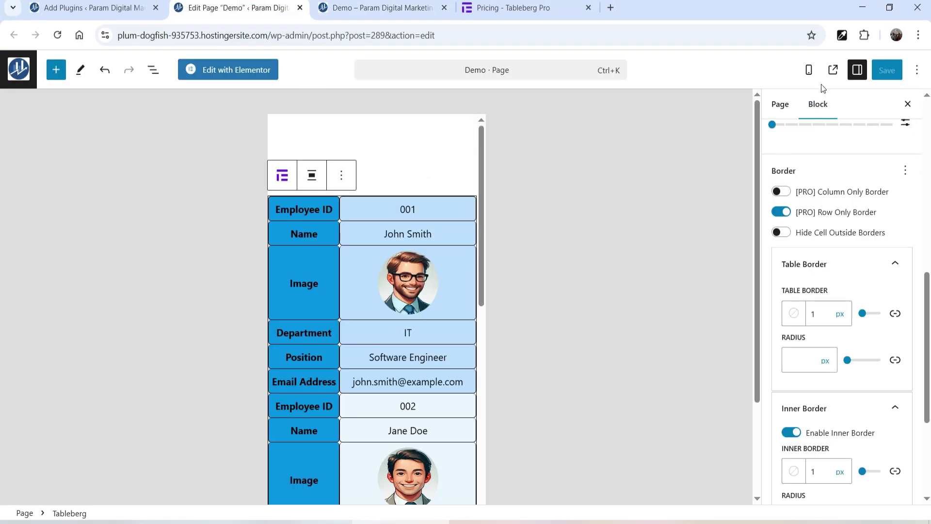
- Switch the editor preview back to Desktop
click(808, 70)
click(718, 113)
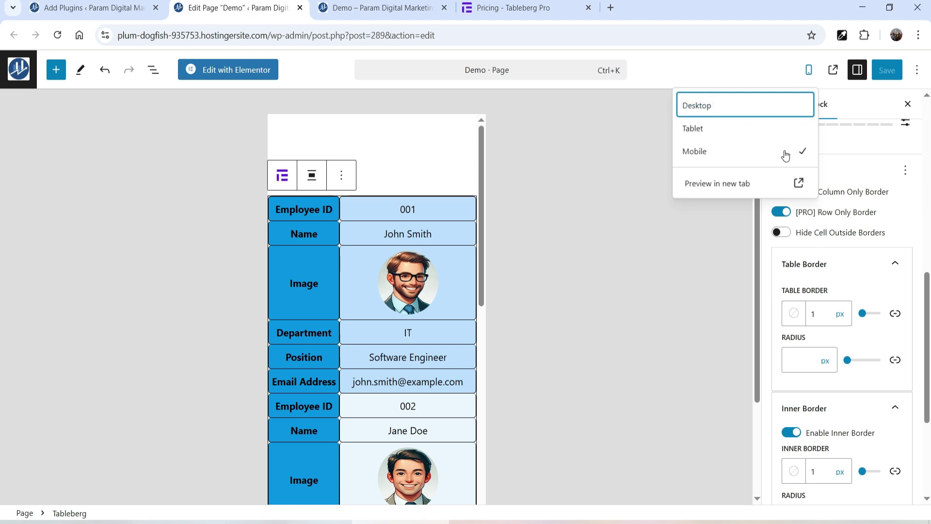
scroll(653, 286, down, 5)
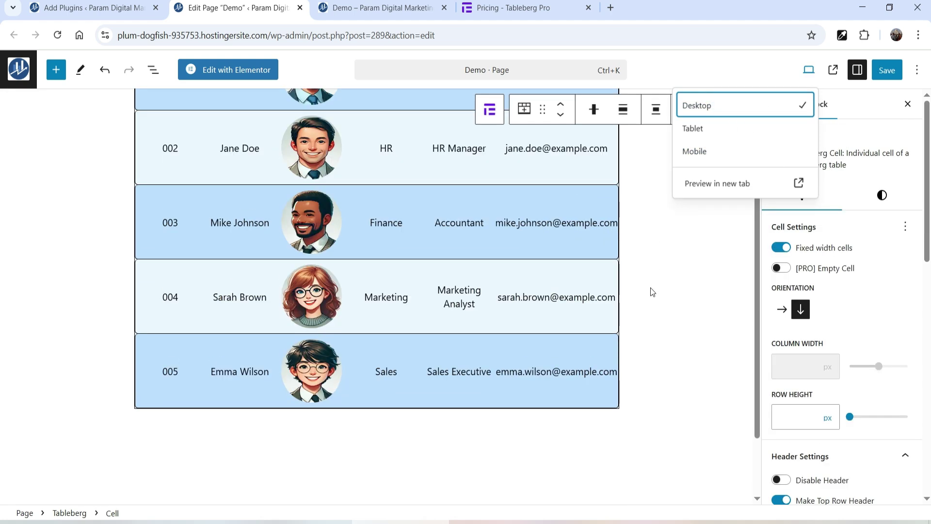
- Add a second Tableberg block in a new empty block below the employee table
click(455, 373)
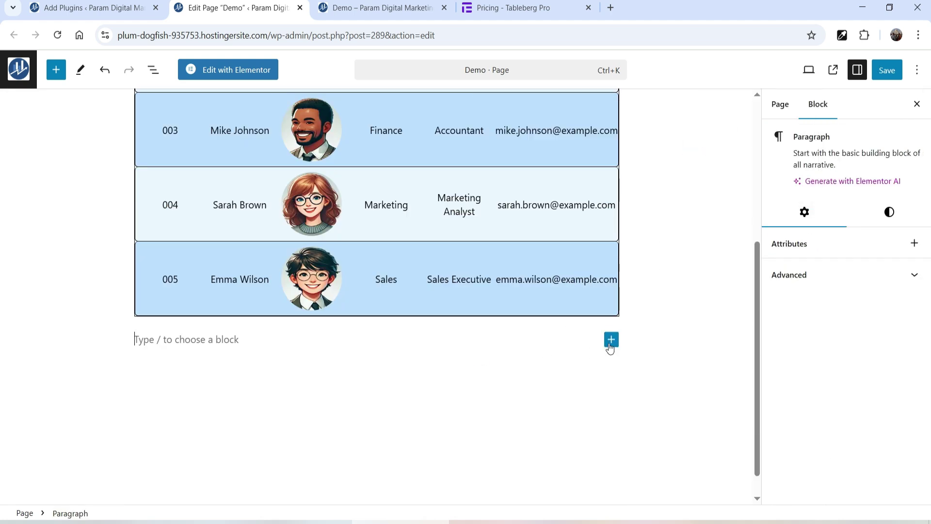
click(611, 345)
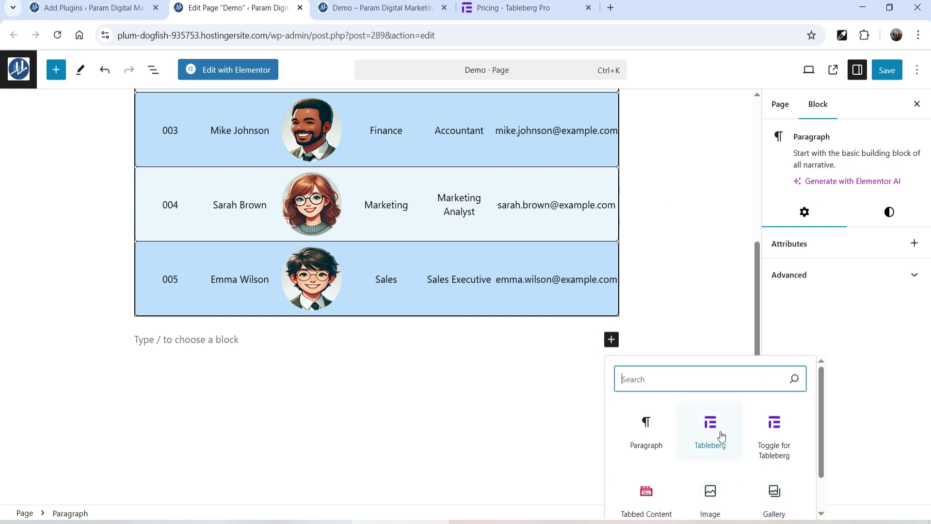
click(717, 429)
scroll(637, 356, down, 4)
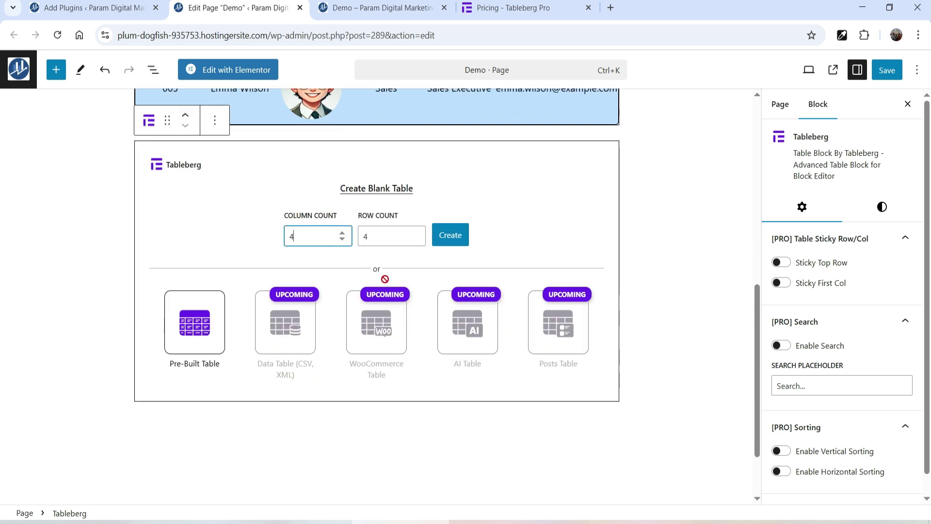
- Insert the Product Comparison Boxes pattern with Canon E0S, Lumix GH6 and Nikon Z6
click(198, 328)
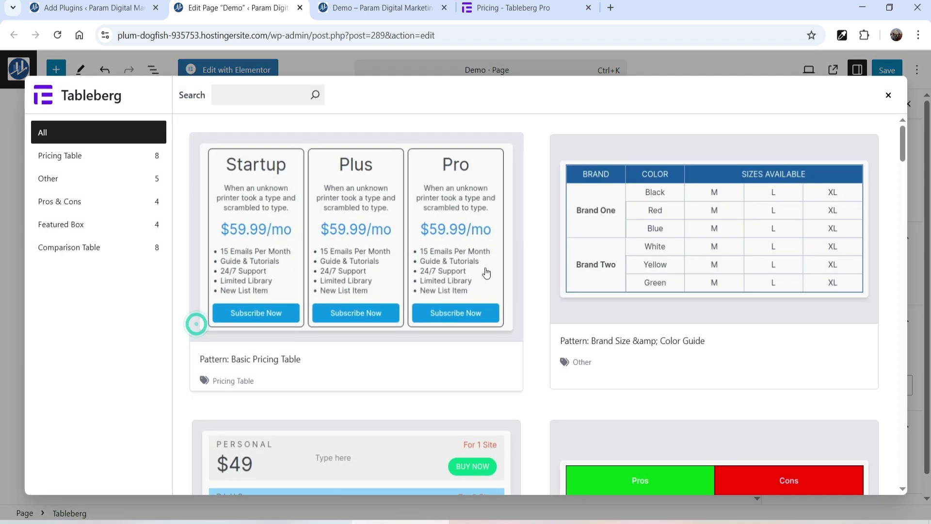
scroll(596, 243, down, 15)
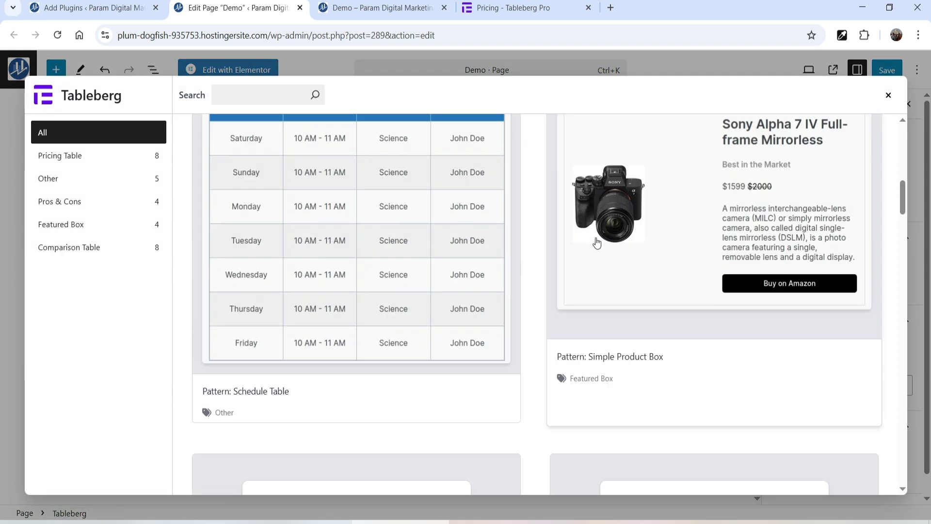
scroll(598, 238, down, 10)
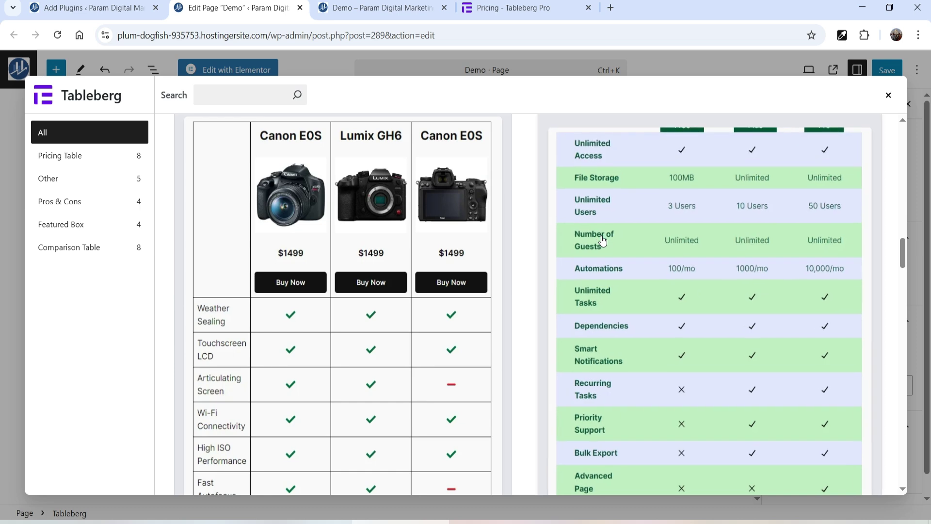
scroll(607, 247, down, 10)
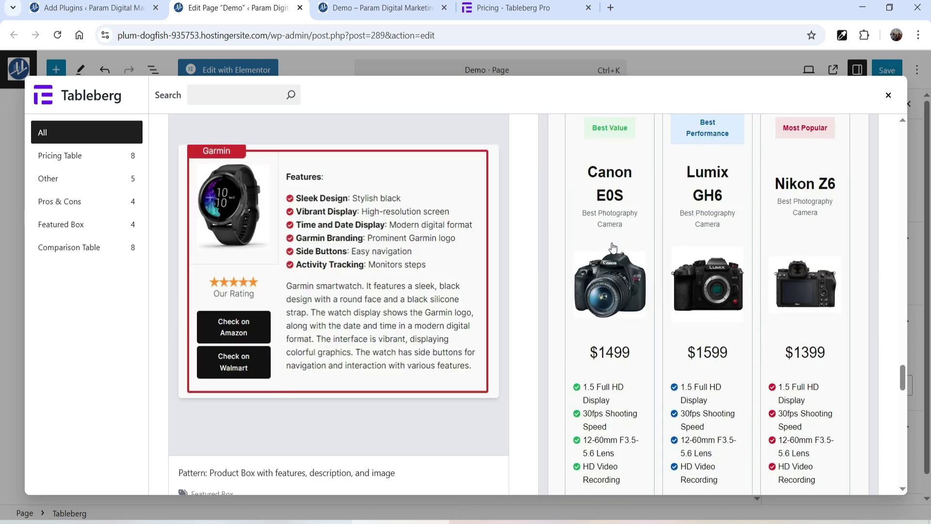
scroll(673, 321, down, 2)
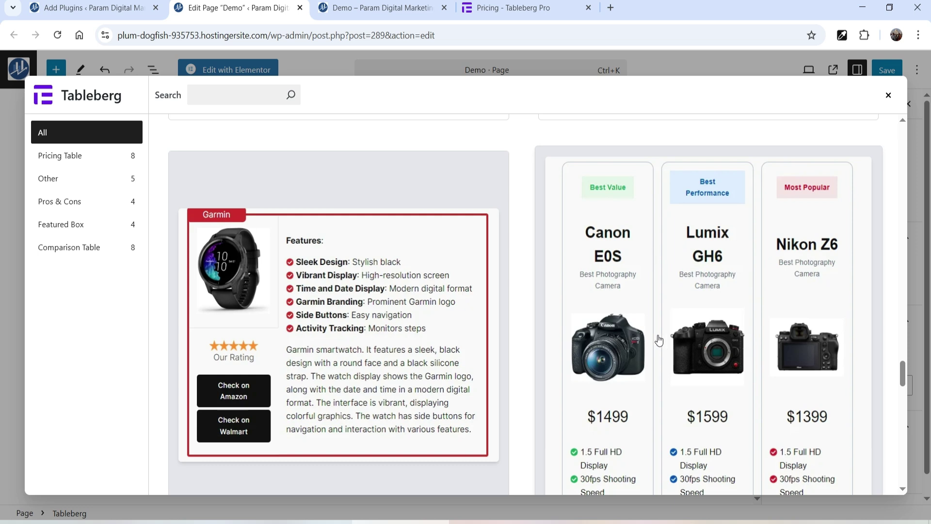
scroll(581, 249, down, 4)
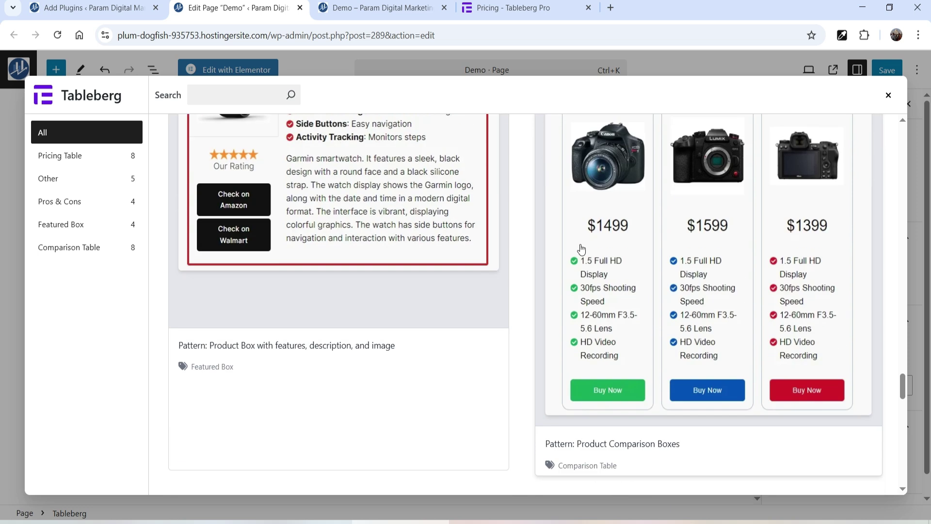
click(631, 230)
- Open the Mobile tab of the block's Responsiveness Settings
scroll(228, 202, down, 4)
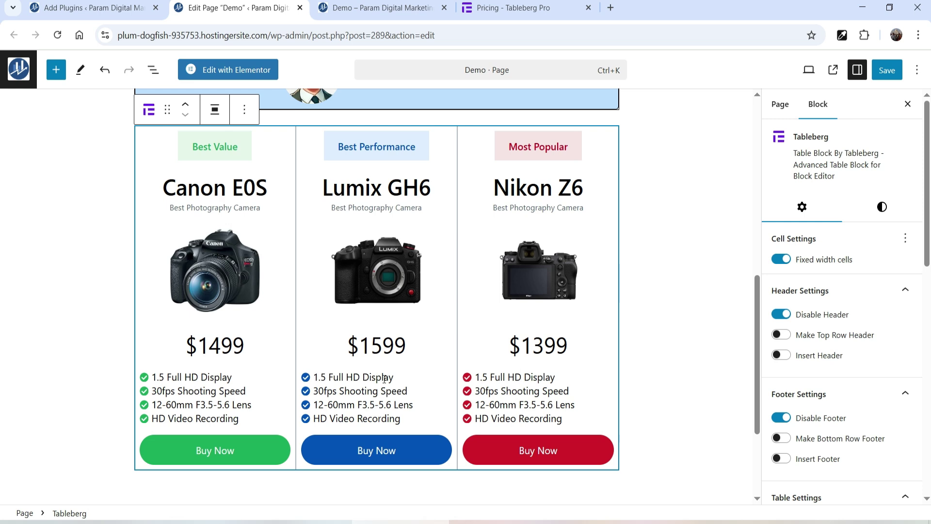
scroll(629, 300, down, 4)
scroll(884, 271, down, 3)
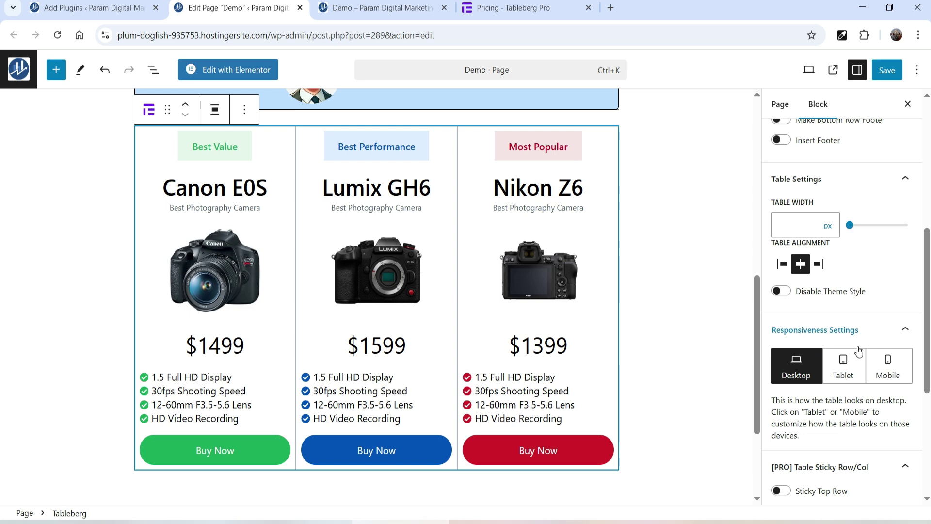
click(889, 371)
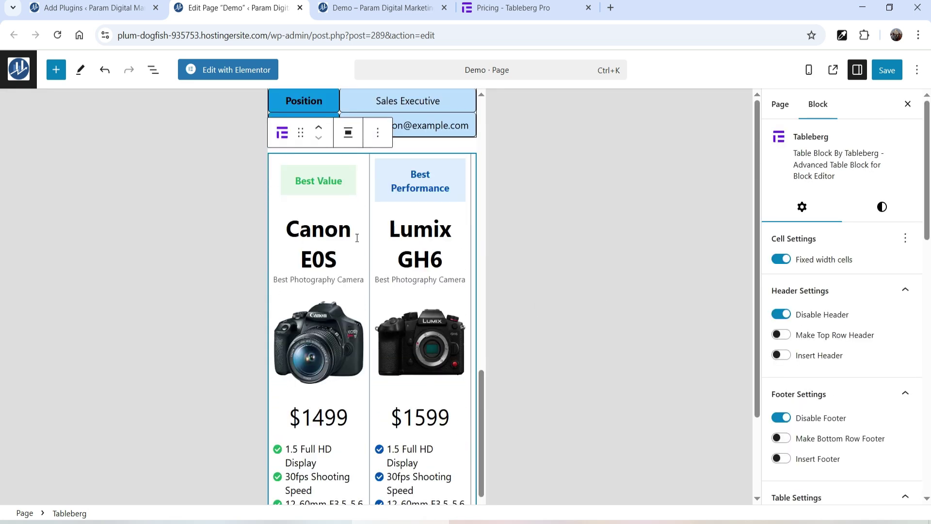
- Enable the mobile responsive rule (Max Width 700, Stack) and switch off Show first column in every stack row
scroll(397, 225, down, 5)
scroll(397, 225, up, 5)
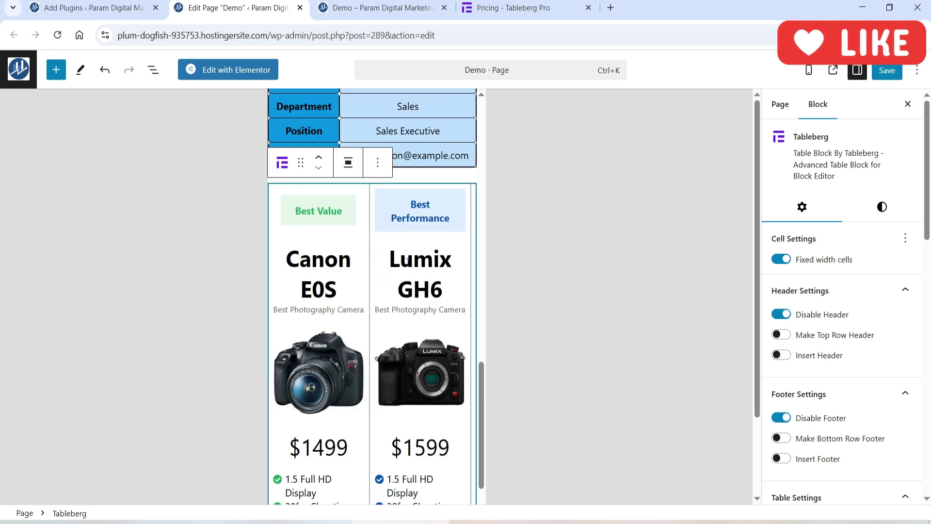
scroll(878, 333, down, 9)
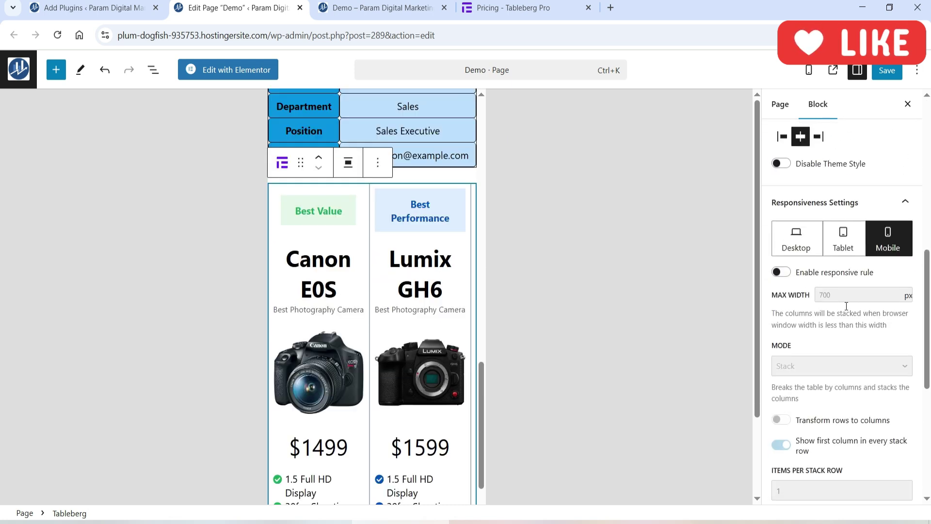
click(781, 272)
scroll(872, 293, down, 2)
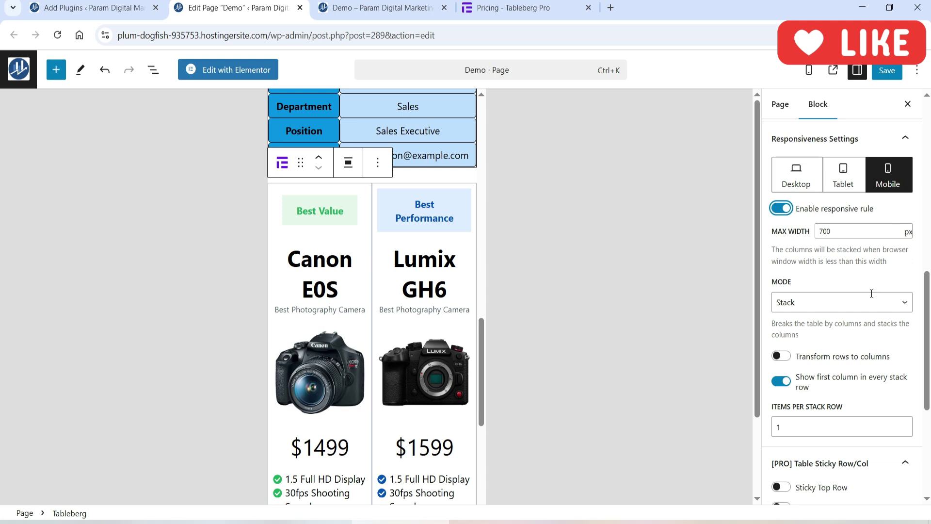
click(778, 383)
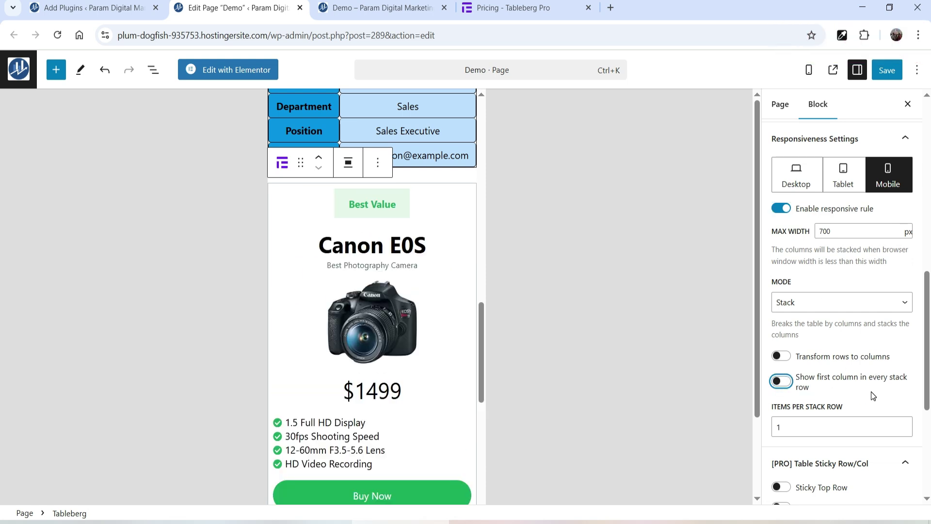
scroll(387, 310, up, 1)
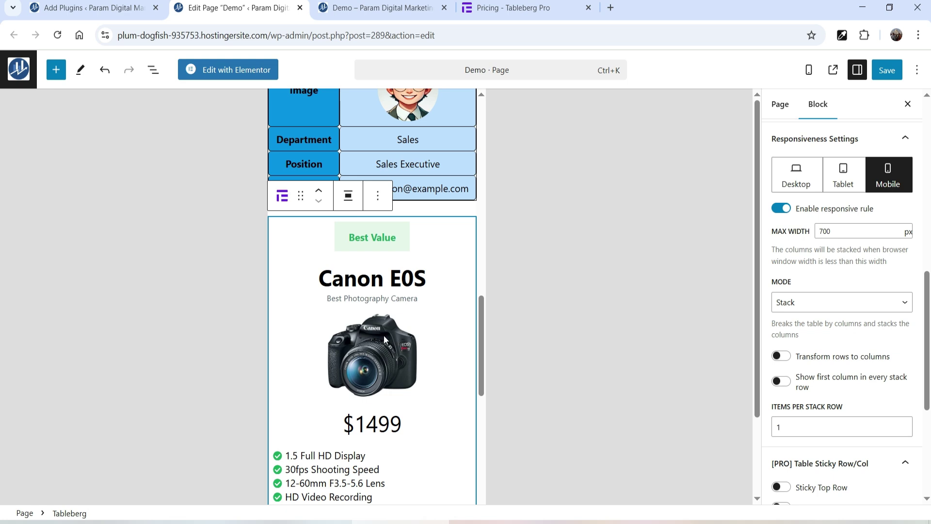
scroll(383, 336, up, 5)
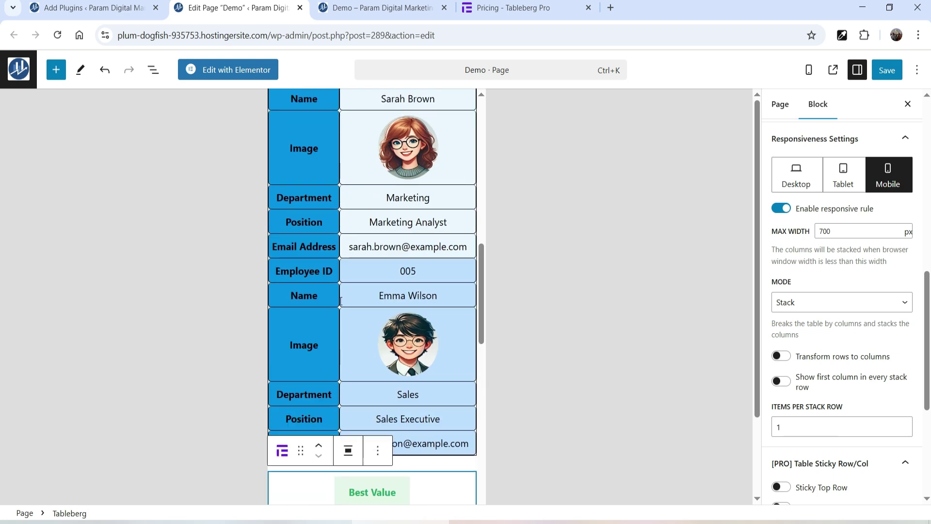
scroll(303, 248, up, 3)
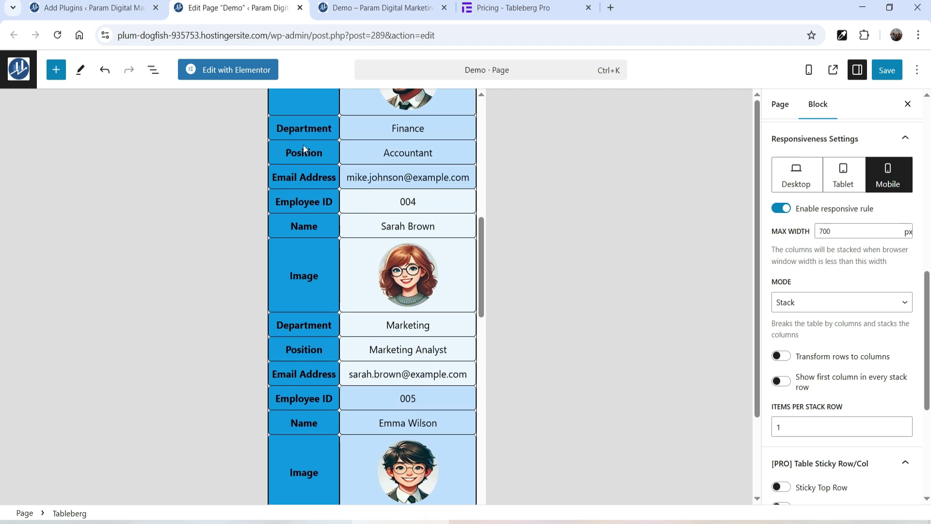
scroll(402, 206, down, 1)
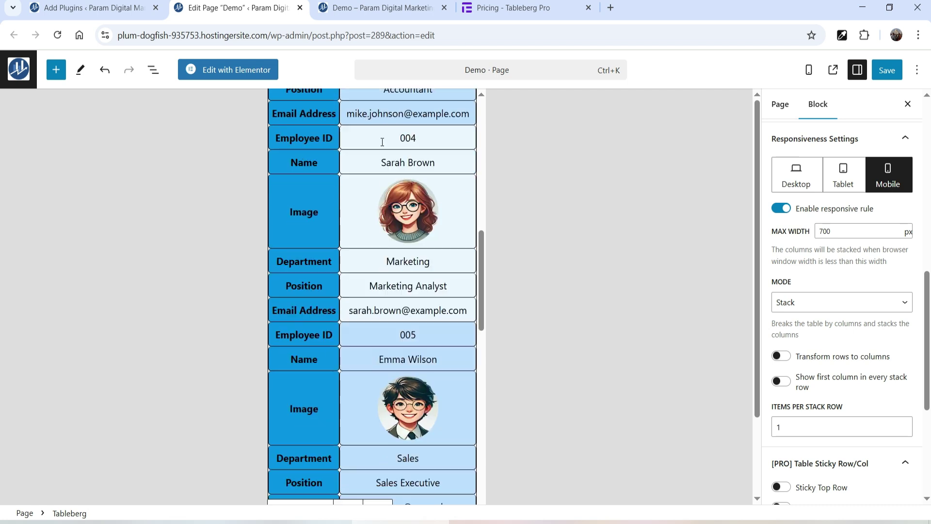
scroll(422, 268, down, 8)
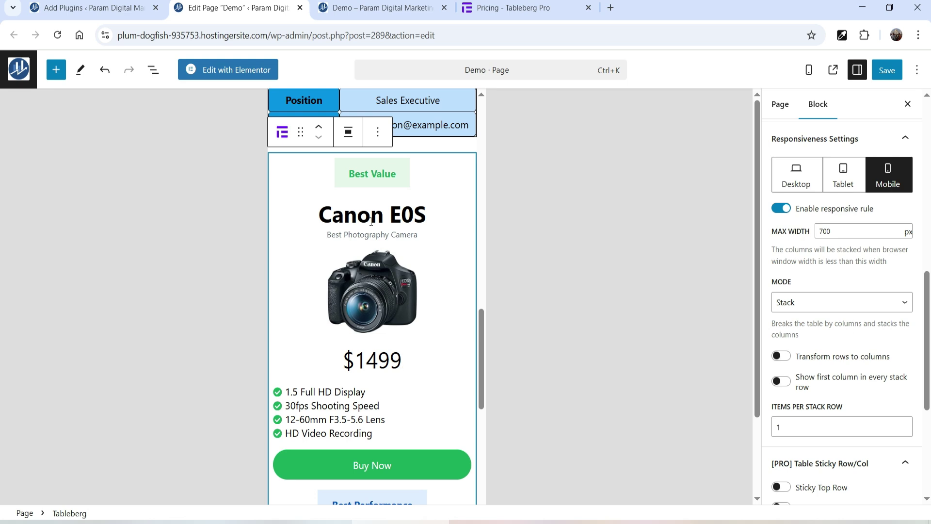
scroll(372, 222, down, 3)
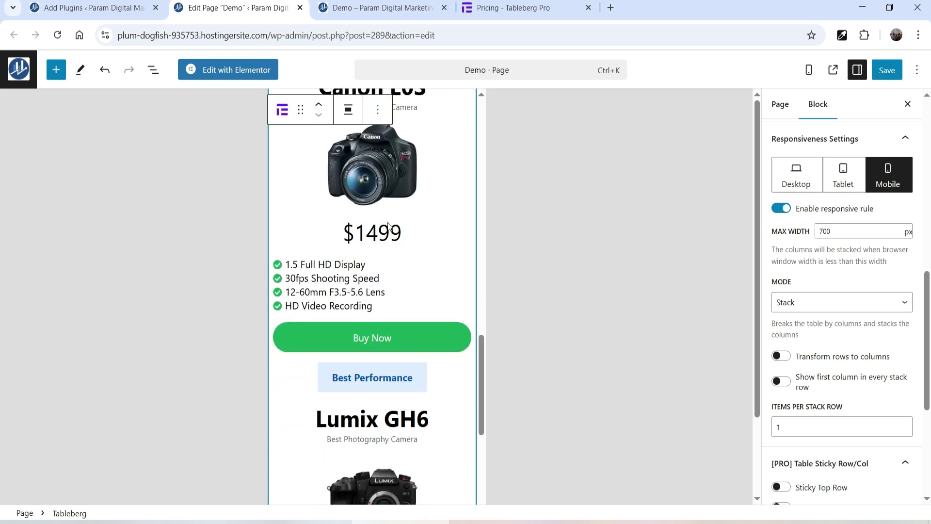
scroll(364, 282, down, 13)
scroll(367, 300, up, 4)
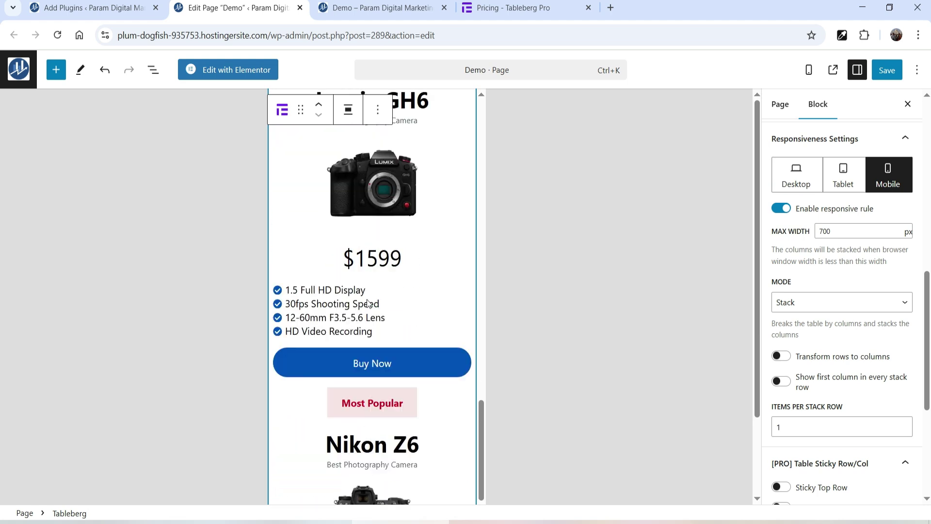
scroll(368, 303, up, 12)
scroll(861, 345, up, 4)
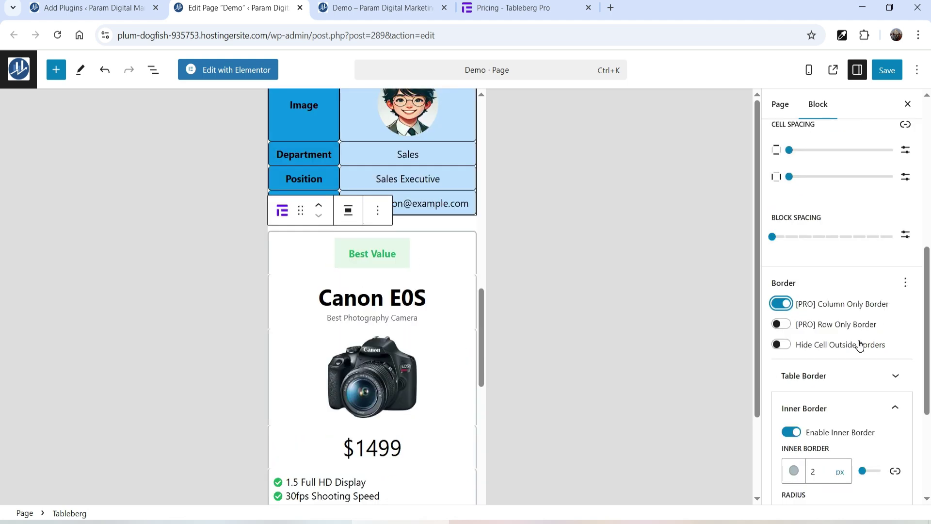
scroll(860, 346, up, 8)
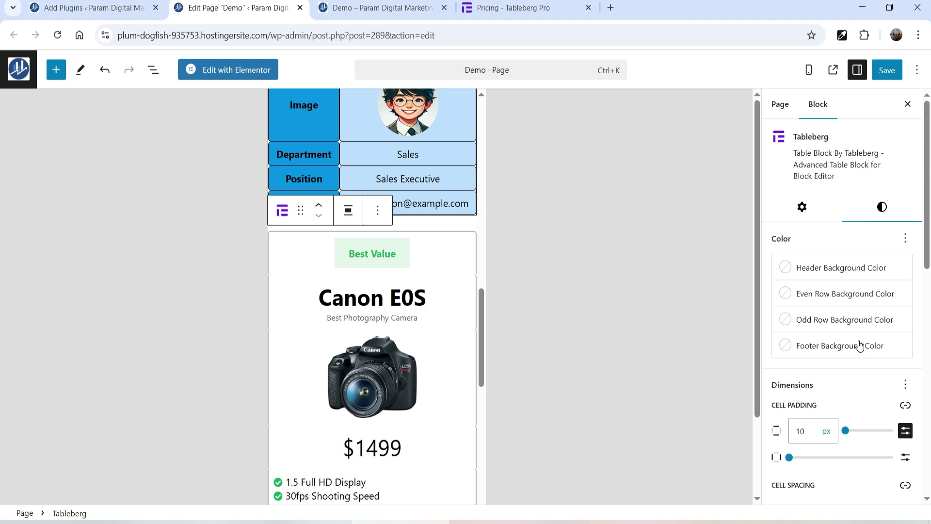
- Switch the editor preview back to Desktop
click(801, 208)
click(809, 71)
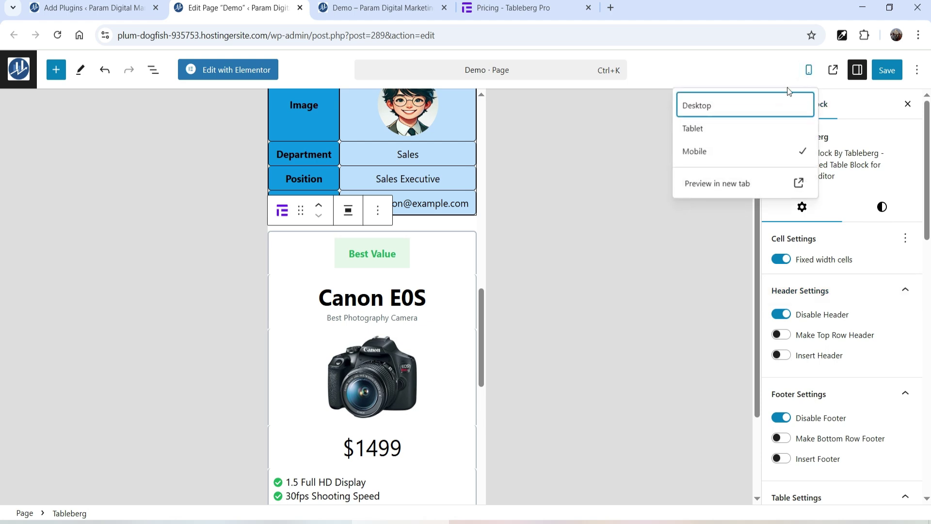
click(737, 105)
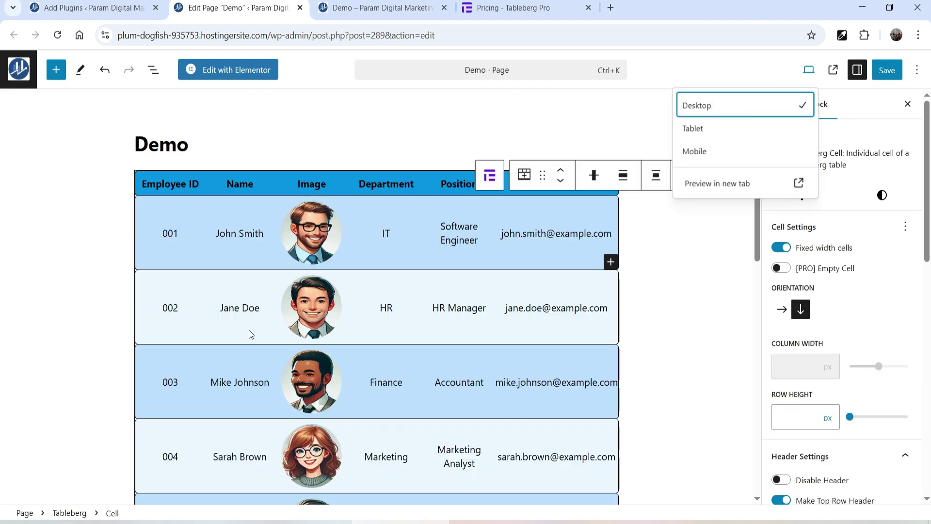
- Add a Tableberg table block below the camera pricing boxes
scroll(287, 331, down, 10)
click(324, 324)
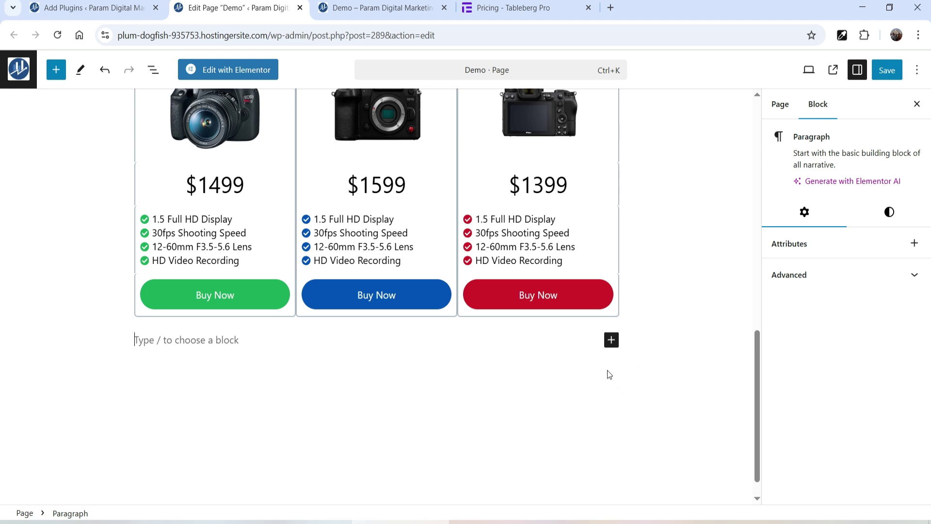
click(612, 340)
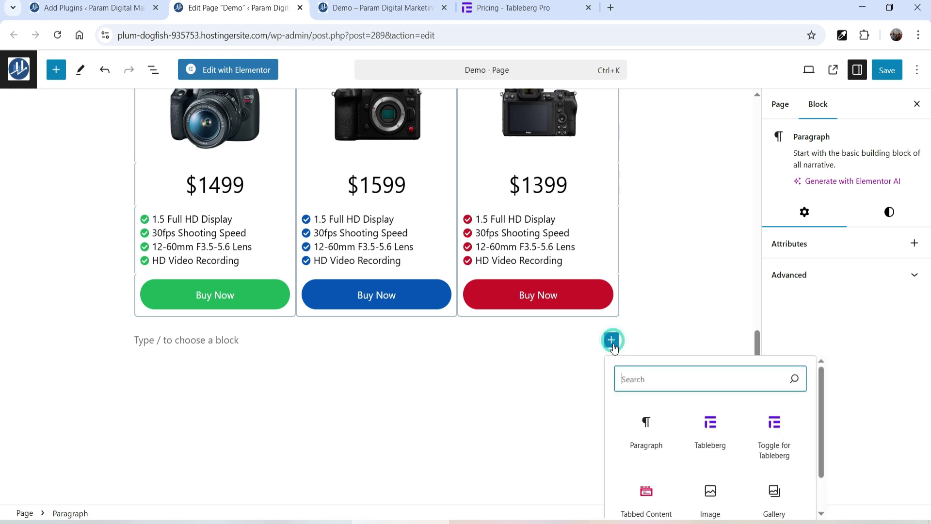
click(709, 428)
scroll(229, 343, down, 3)
- Open the Pre-built Table library and scroll to the camera comparison pattern (Canon EOS, Lumix GH6)
click(197, 337)
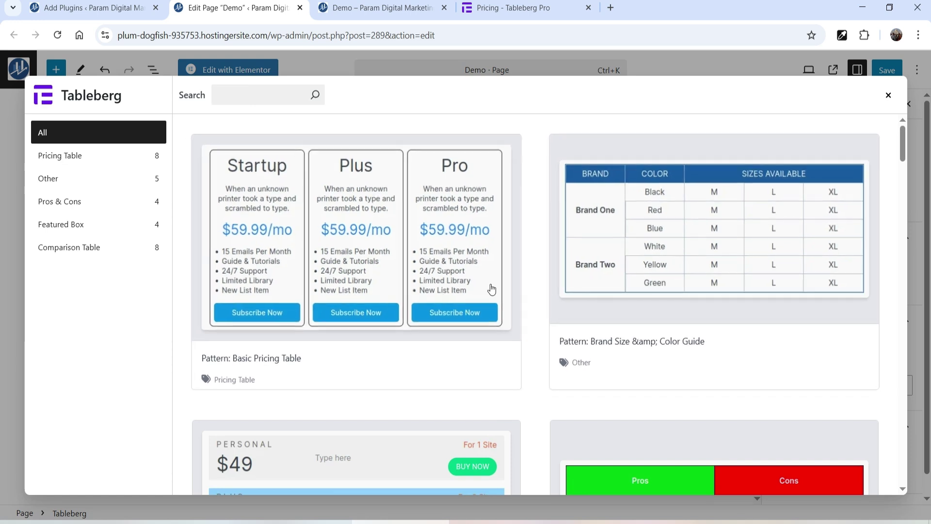
scroll(492, 289, down, 15)
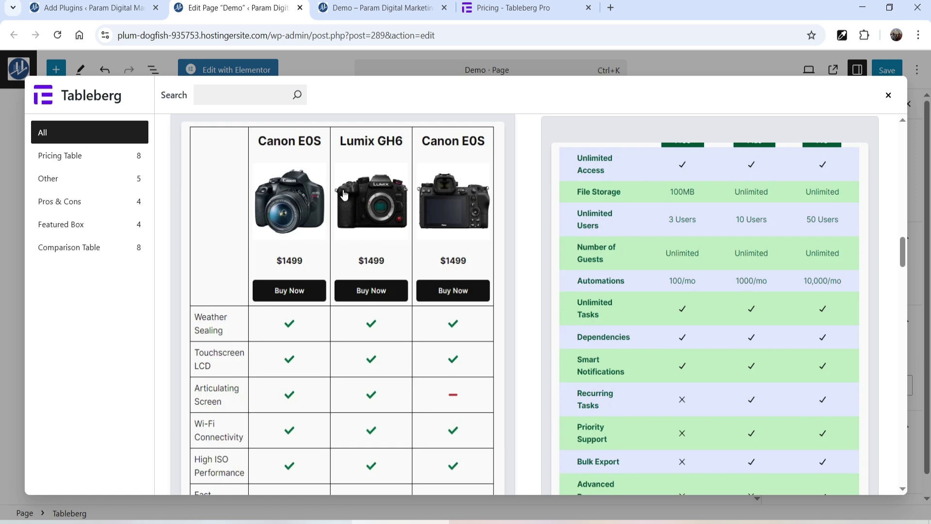
- Insert the camera comparison pattern and choose Mobile in Responsiveness Settings
click(328, 257)
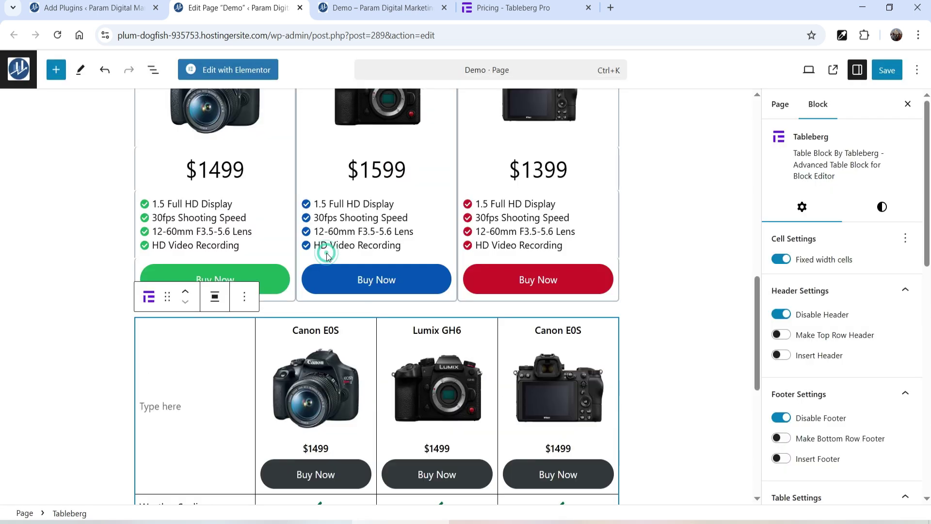
scroll(666, 252, down, 5)
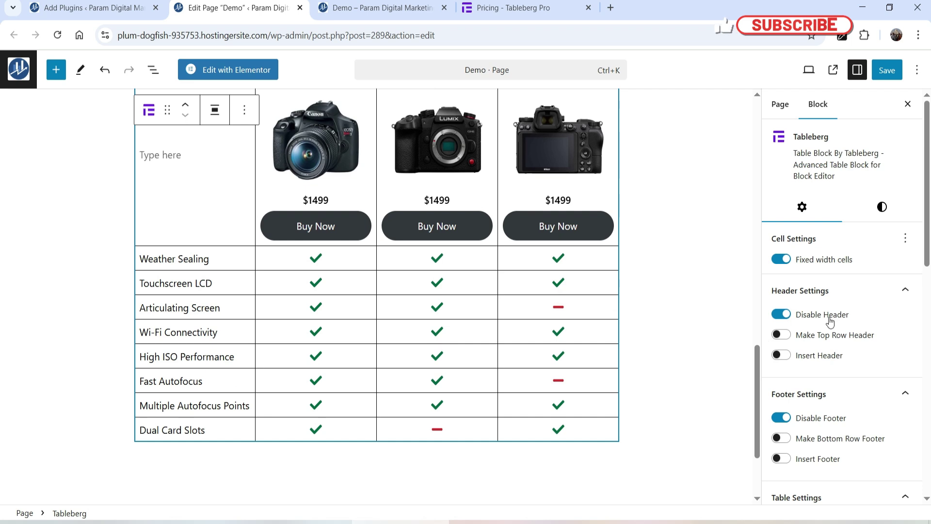
scroll(827, 322, down, 6)
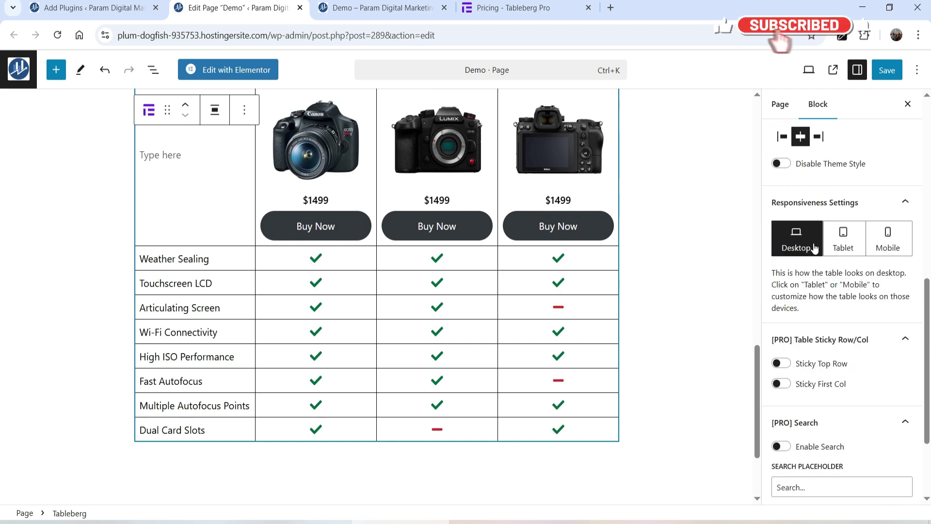
click(900, 248)
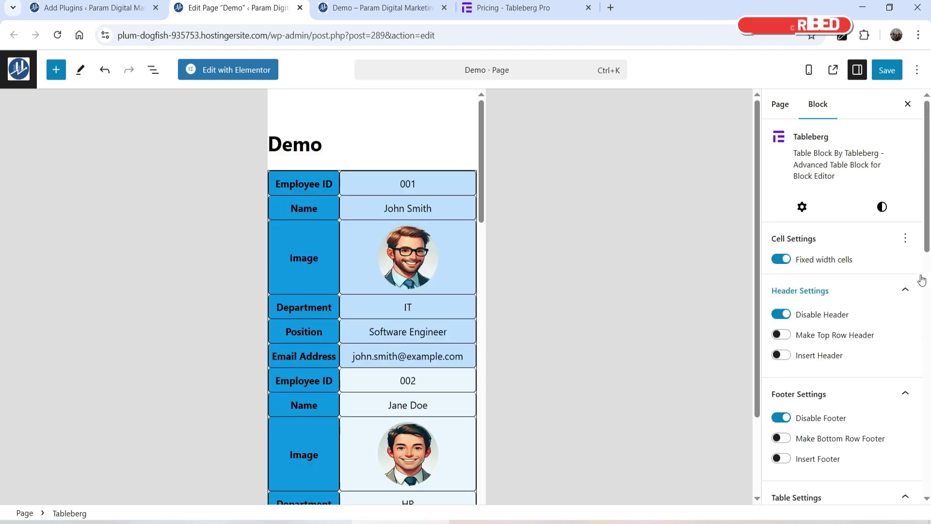
- Turn on the mobile responsive rule for the camera table and set Mode to Stack
scroll(365, 251, down, 8)
scroll(365, 284, down, 10)
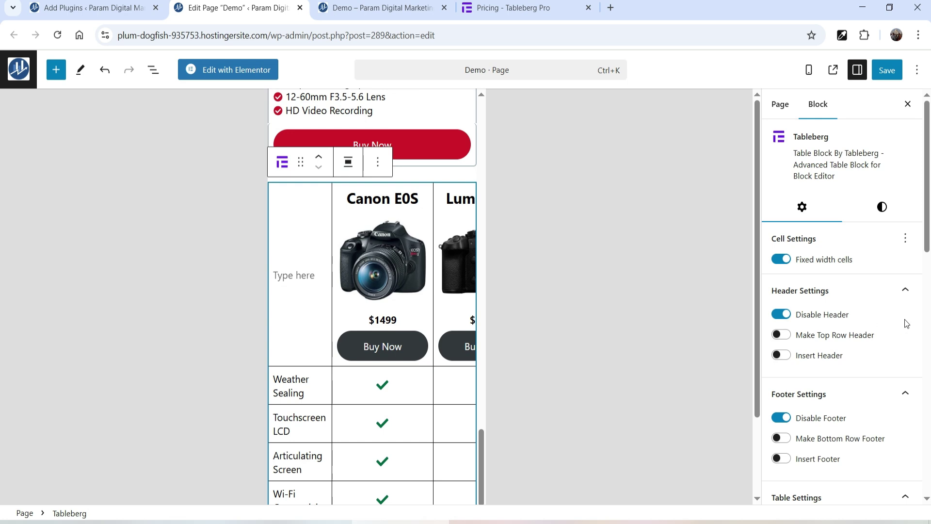
scroll(878, 310, down, 10)
click(781, 272)
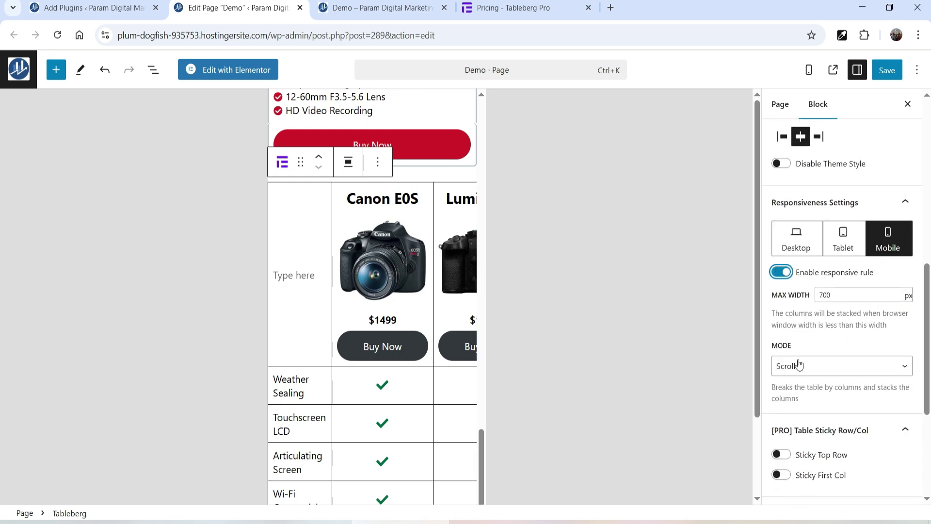
click(799, 365)
click(801, 382)
click(808, 403)
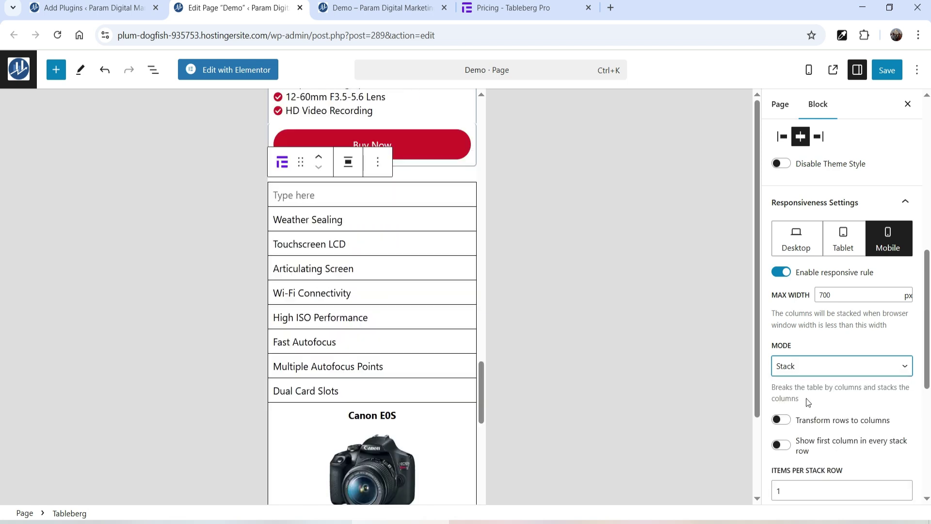
- Turn on Show first column in every stack row so feature names repeat beside each camera
scroll(785, 338, down, 2)
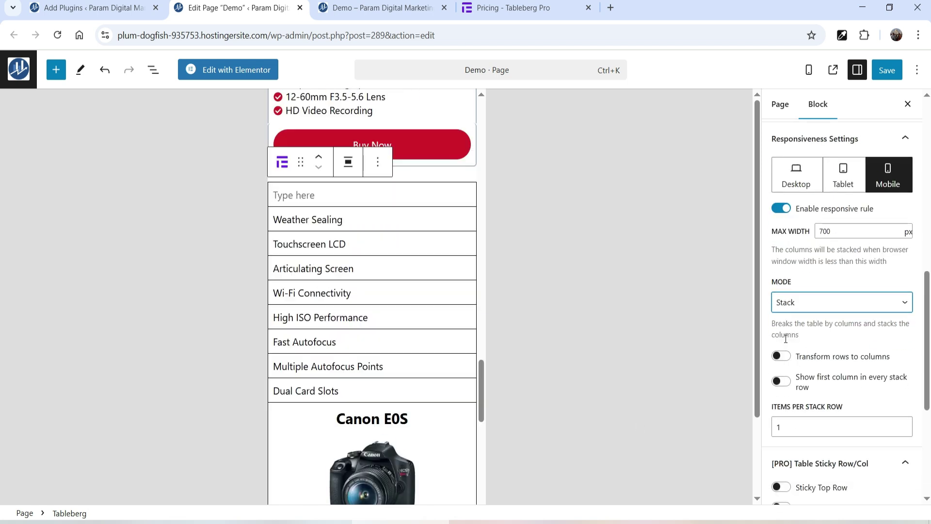
click(781, 382)
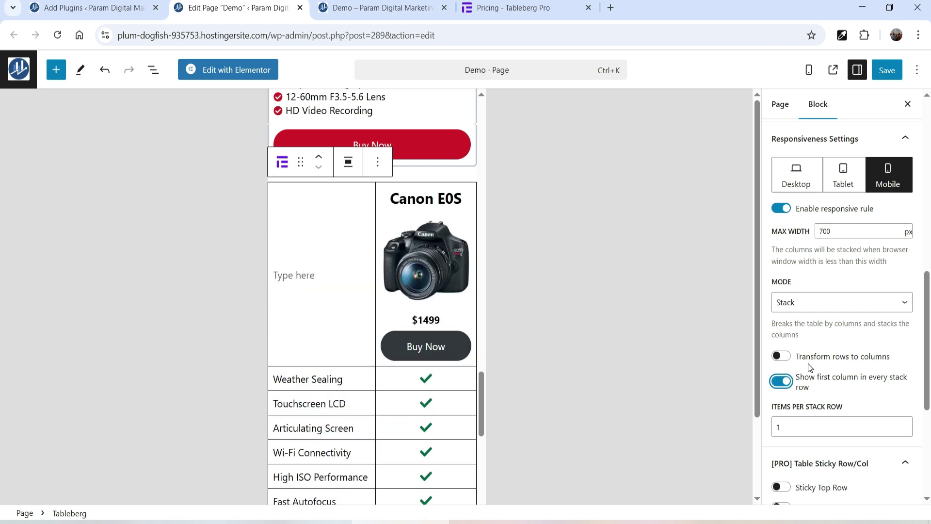
click(784, 358)
scroll(359, 291, down, 8)
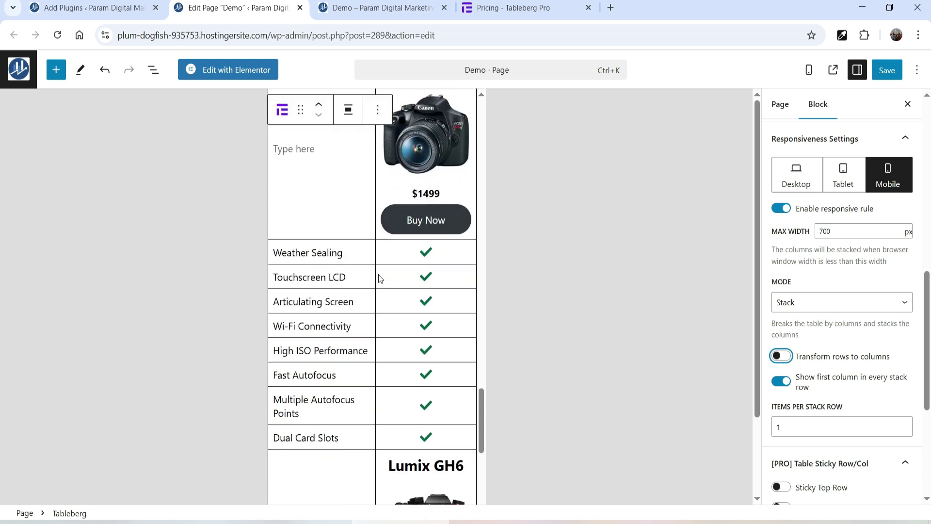
scroll(382, 282, down, 10)
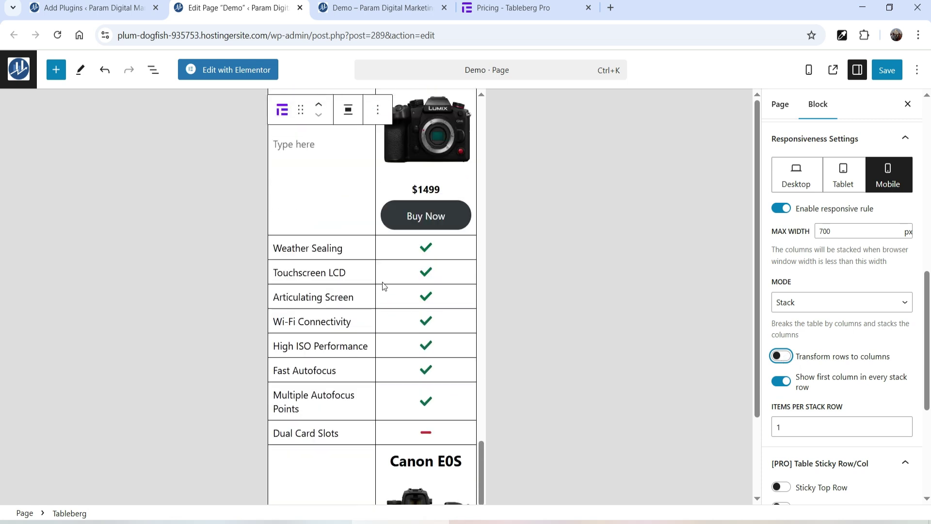
scroll(383, 282, down, 5)
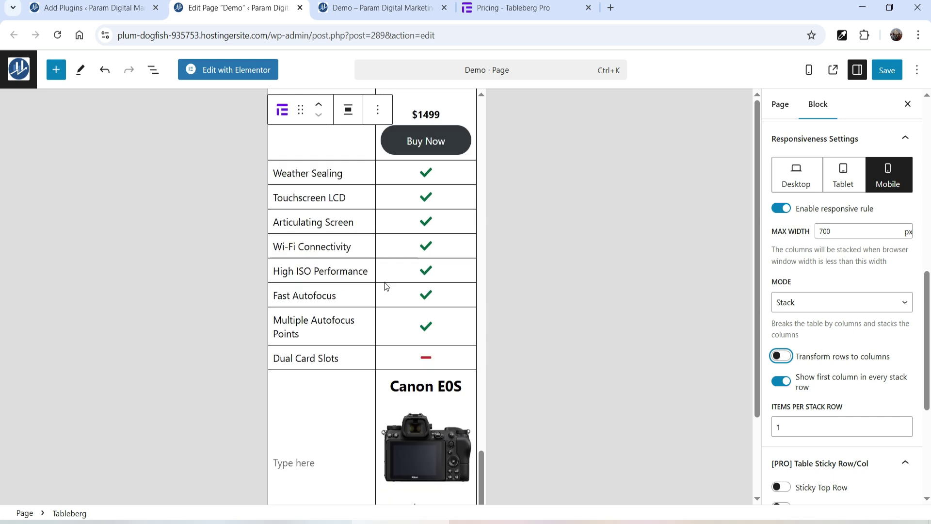
click(809, 69)
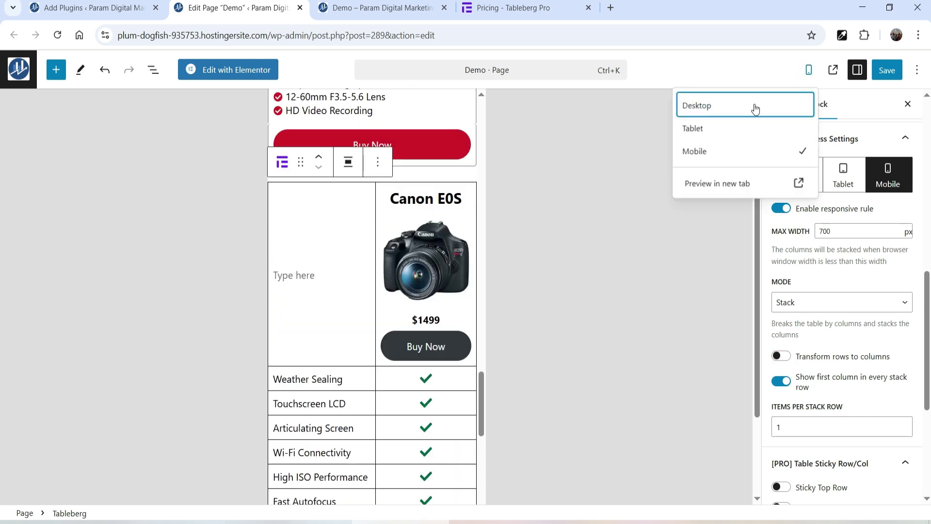